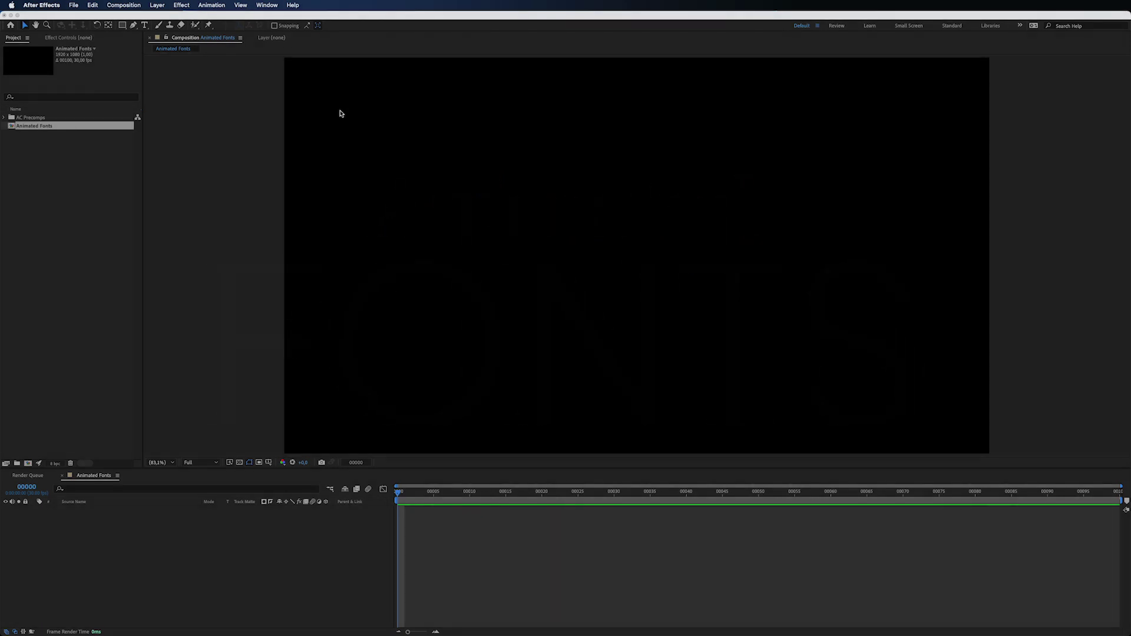
Step: Open the Animation Composer 3 panel and browse its Animated Fonts precomps
{"action": "left_click", "coordinate": [267, 4]}
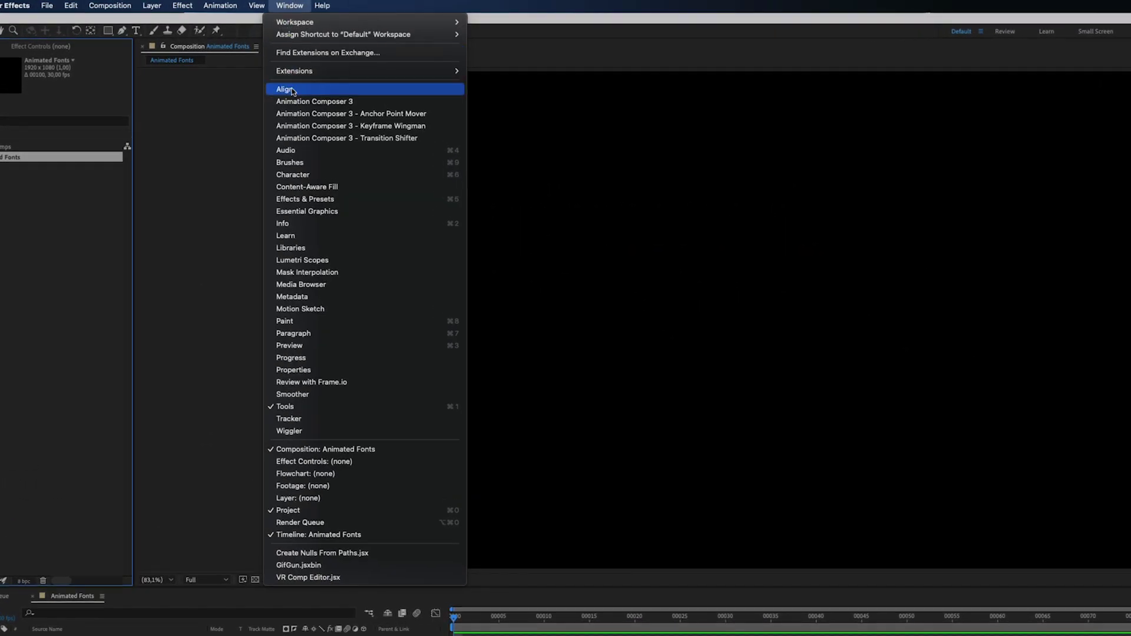
{"action": "left_click", "coordinate": [271, 83]}
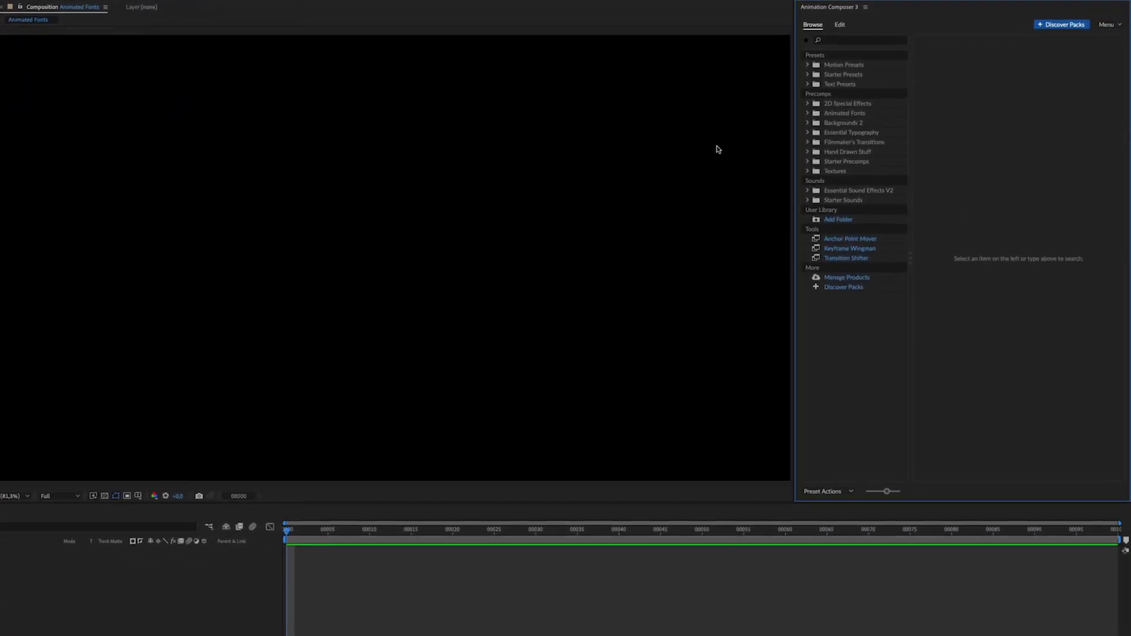
{"action": "left_click", "coordinate": [844, 114]}
{"action": "left_click", "coordinate": [967, 146]}
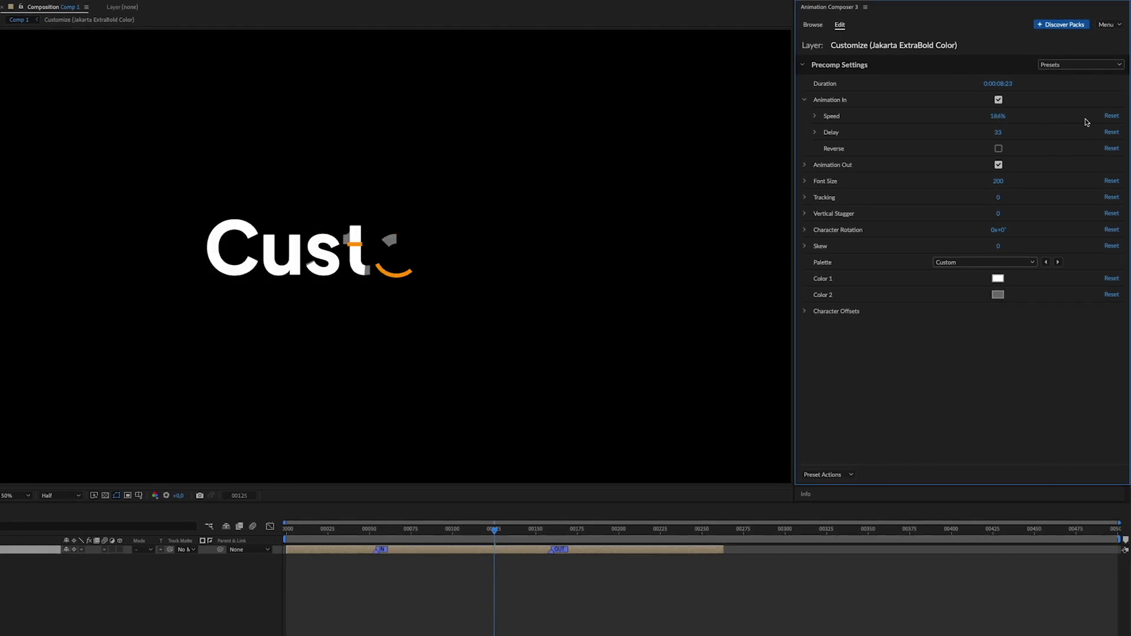
Step: Set the Customize text's Animation In speed to 200% with Reverse enabled, and its font size to 250
{"action": "left_click_drag", "start_coordinate": [1087, 122], "coordinate": [1099, 122]}
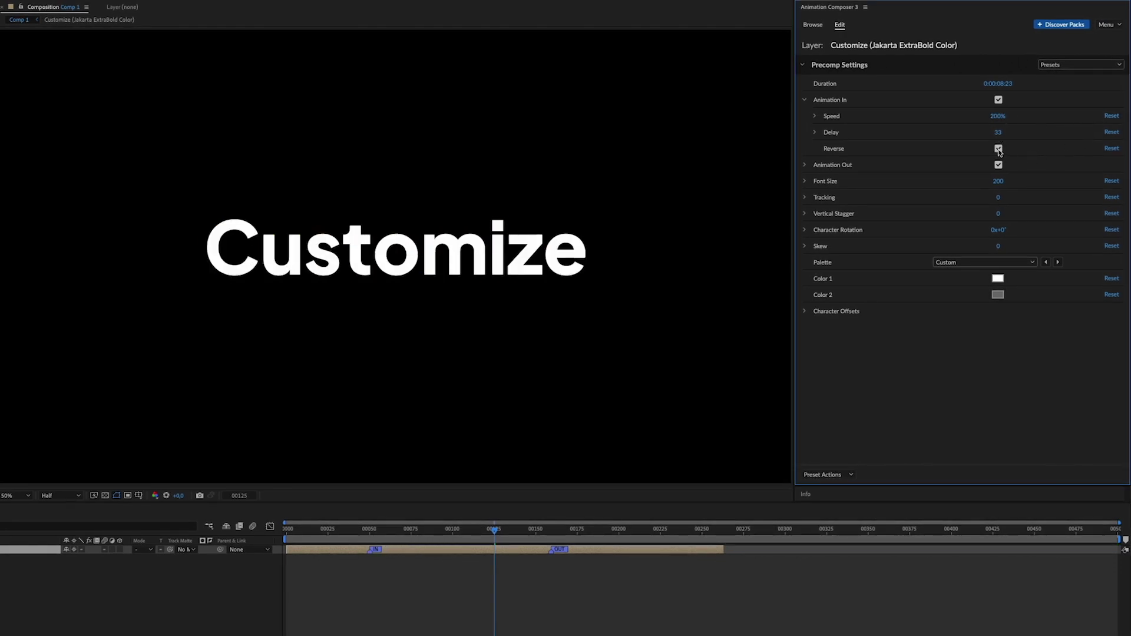
{"action": "left_click_drag", "start_coordinate": [999, 181], "coordinate": [1001, 249]}
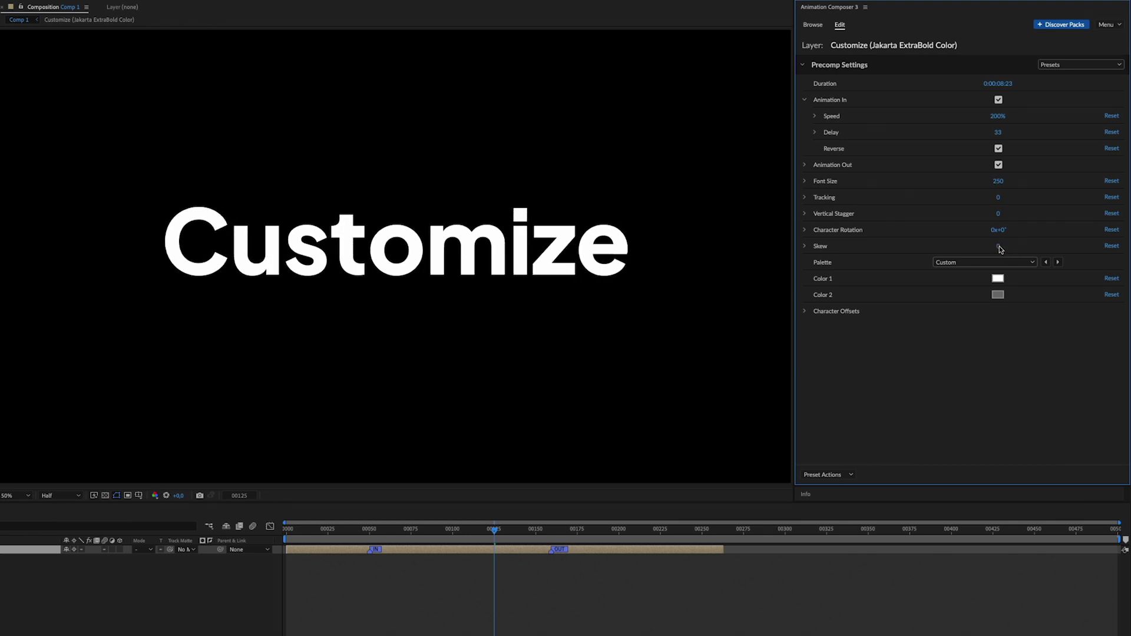
Step: Change Color 1 of the Customize text to cyan
{"action": "left_click", "coordinate": [999, 280]}
{"action": "left_click", "coordinate": [998, 280]}
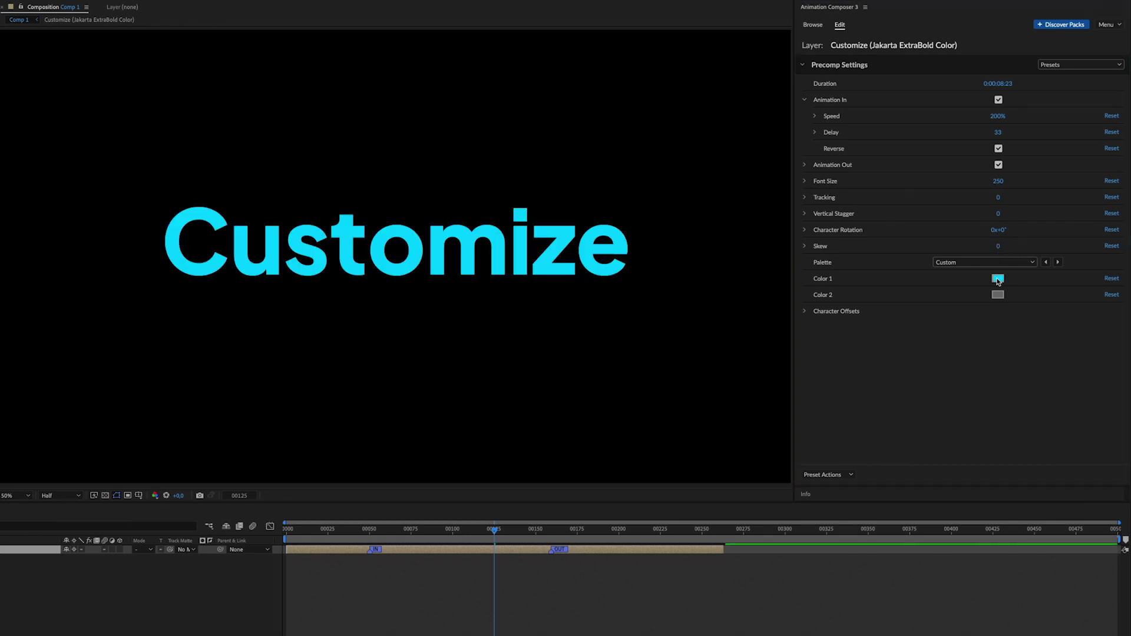
{"action": "left_click", "coordinate": [998, 279]}
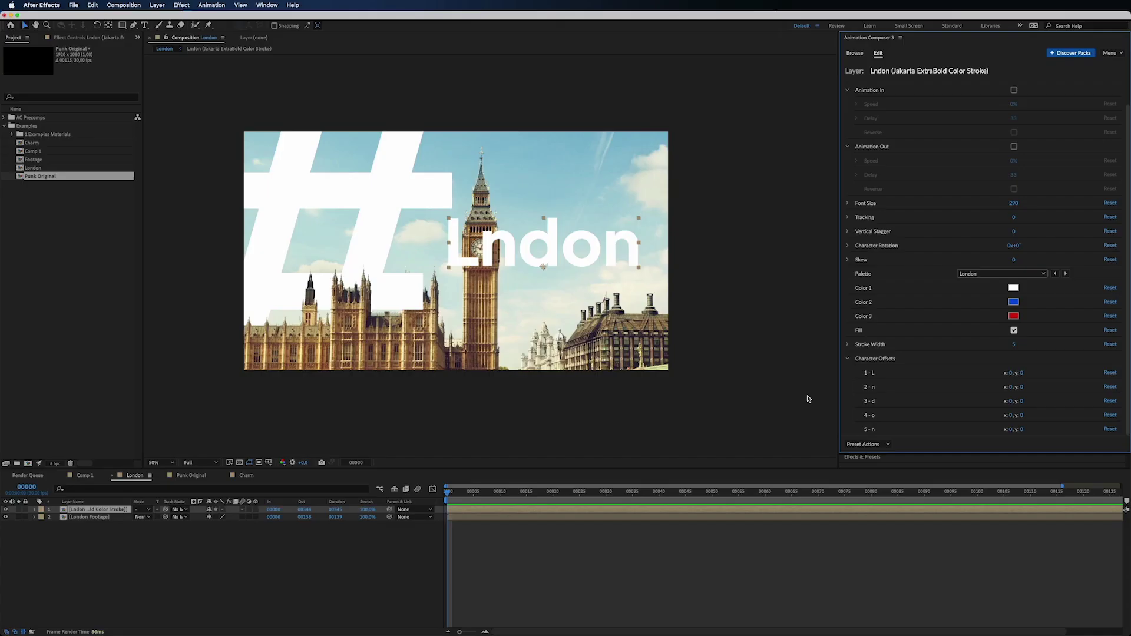
Step: Adjust the horizontal character offsets of the Lndon title over the London footage
{"action": "left_click_drag", "start_coordinate": [1038, 391], "coordinate": [1075, 392]}
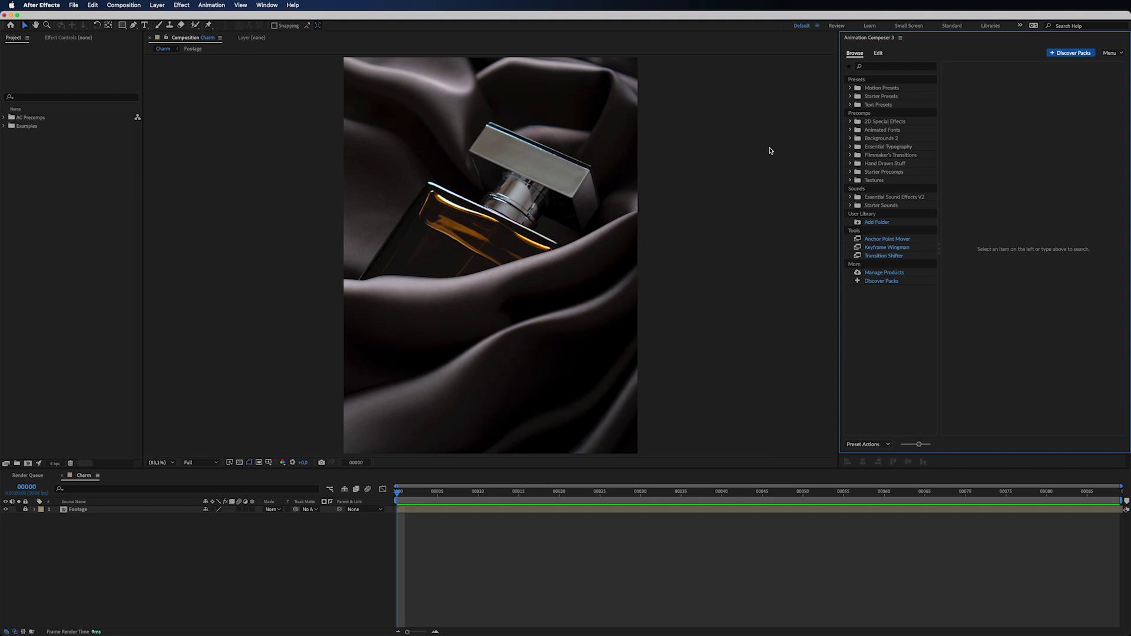
Step: Add the Gloock animated font with the text "charm" to the Charm composition and preview it
{"action": "left_click", "coordinate": [890, 130]}
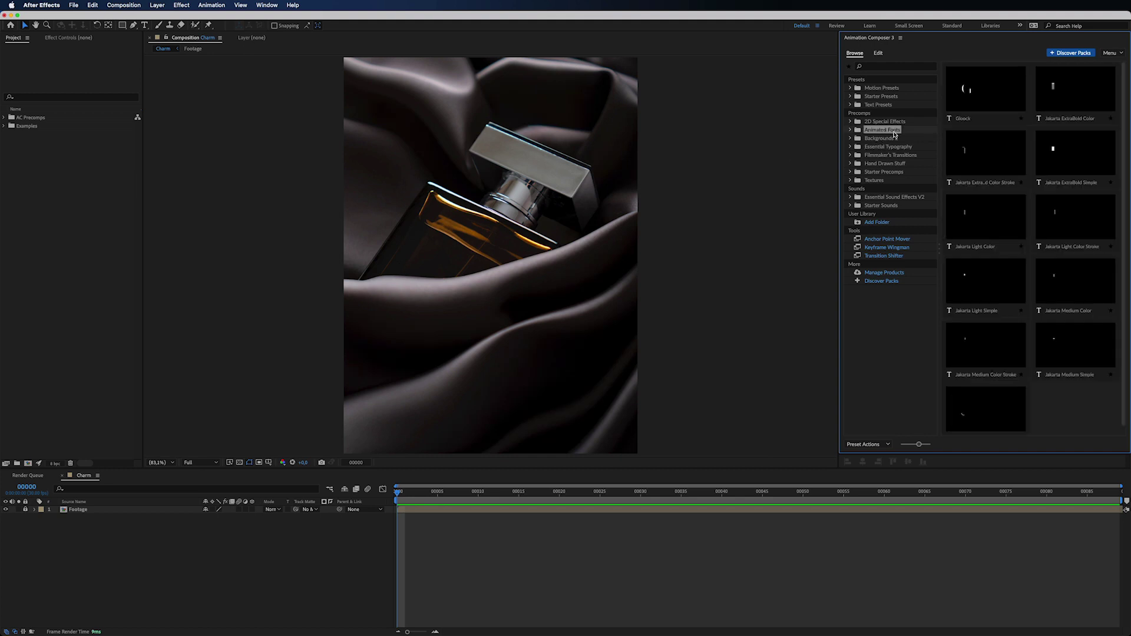
{"action": "left_click", "coordinate": [985, 110]}
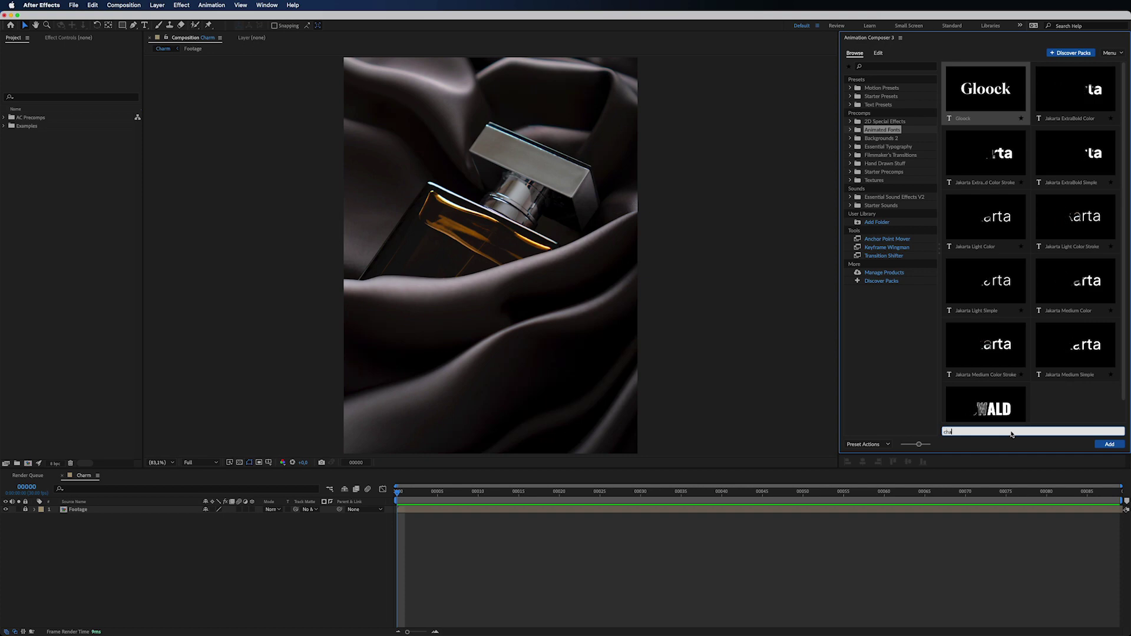
{"action": "left_click", "coordinate": [1110, 445]}
{"action": "key", "text": "space"}
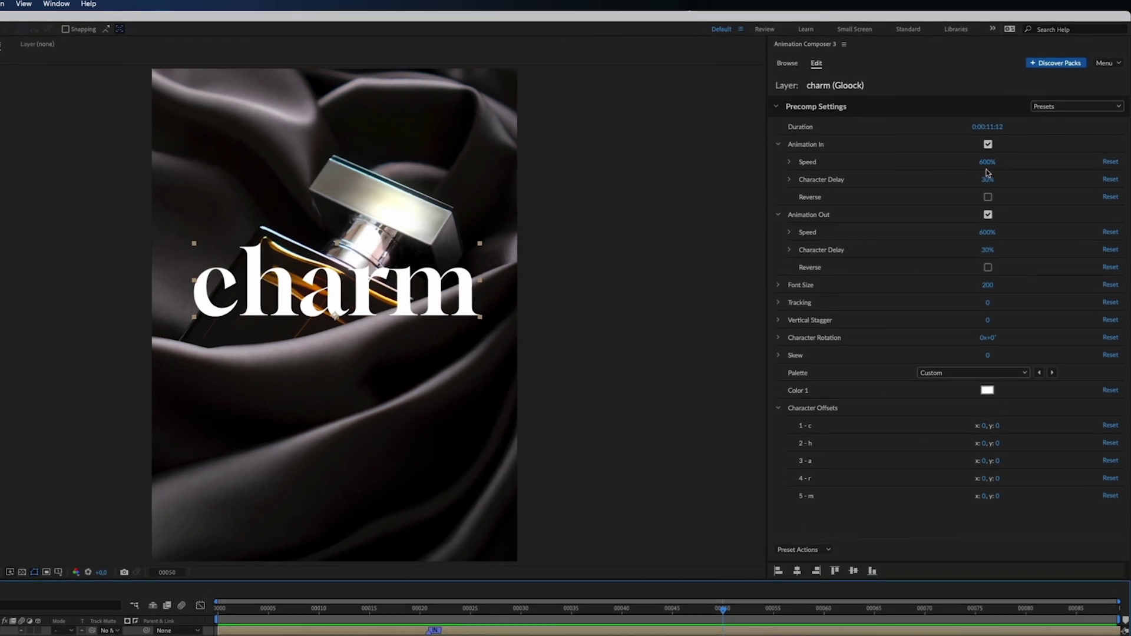
Step: Set charm's Animation In speed to 300%, disable Animation Out, and set horizontal offsets to h -30, a -10, r 20 and m 20
{"action": "left_click_drag", "start_coordinate": [988, 171], "coordinate": [826, 167]}
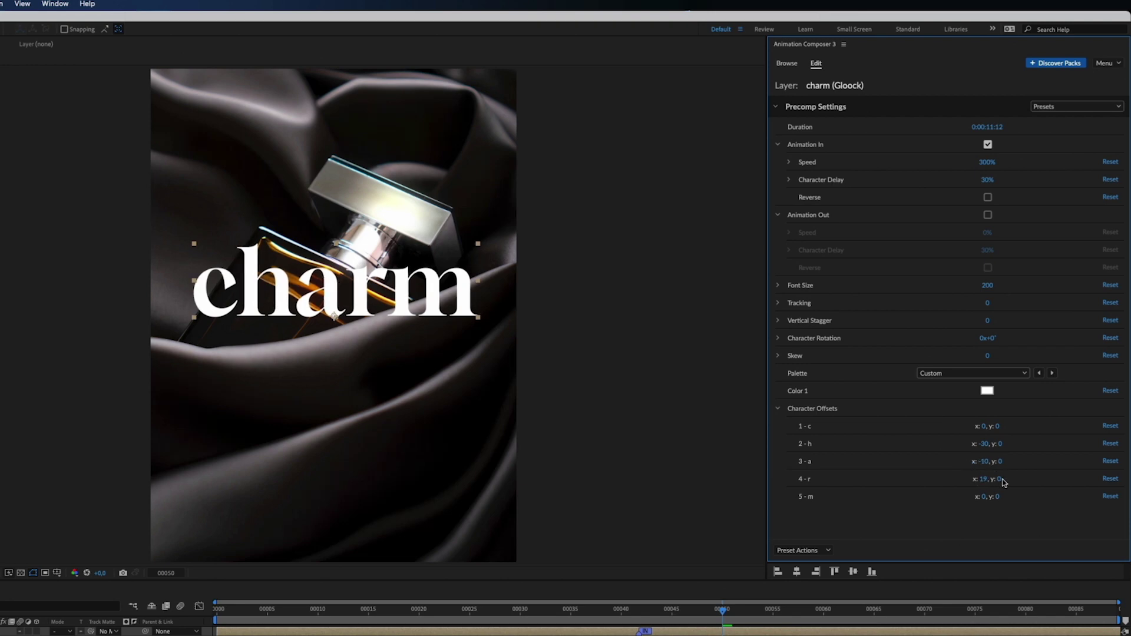
{"action": "left_click_drag", "start_coordinate": [989, 501], "coordinate": [1006, 502]}
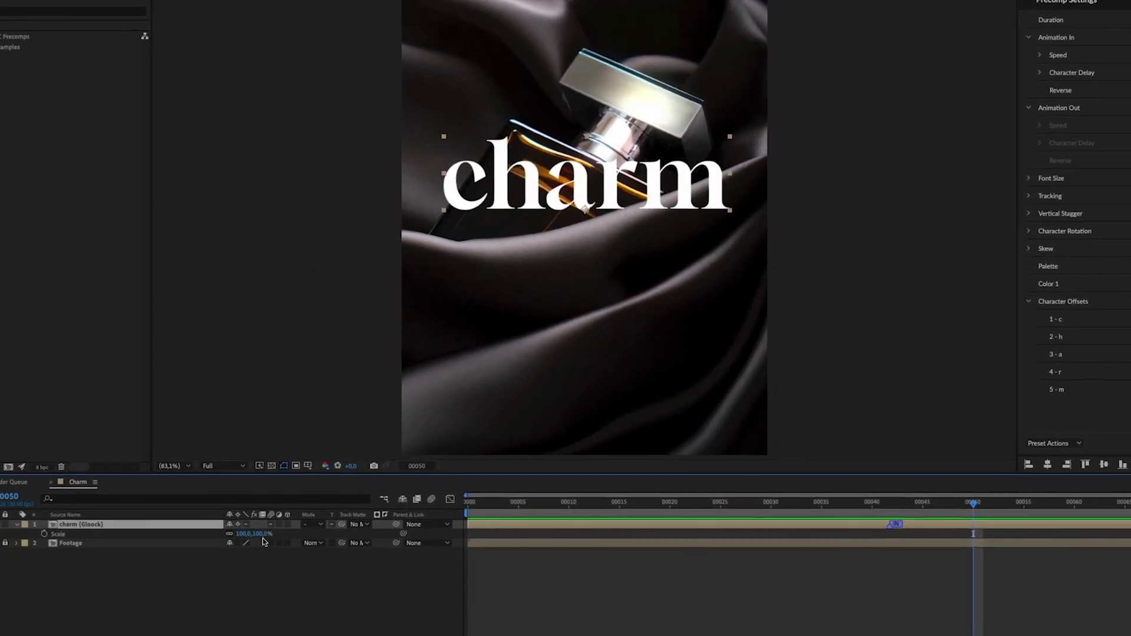
Step: Scale the charm layer to 88% and move it slightly down over the perfume bottle
{"action": "left_click_drag", "start_coordinate": [266, 523], "coordinate": [261, 524]}
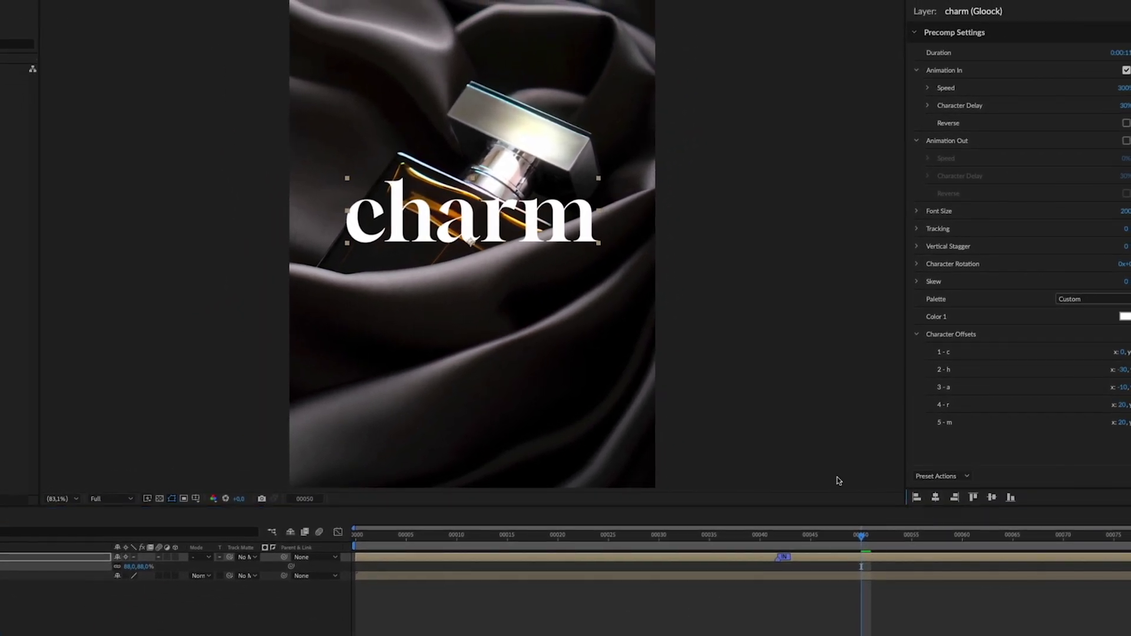
{"action": "left_click_drag", "start_coordinate": [471, 218], "coordinate": [472, 236]}
Step: Keyframe the charm layer's scale at 88% on frame 88 and slightly smaller on frame 0, and preview the growth
{"action": "left_click_drag", "start_coordinate": [863, 538], "coordinate": [1114, 500]}
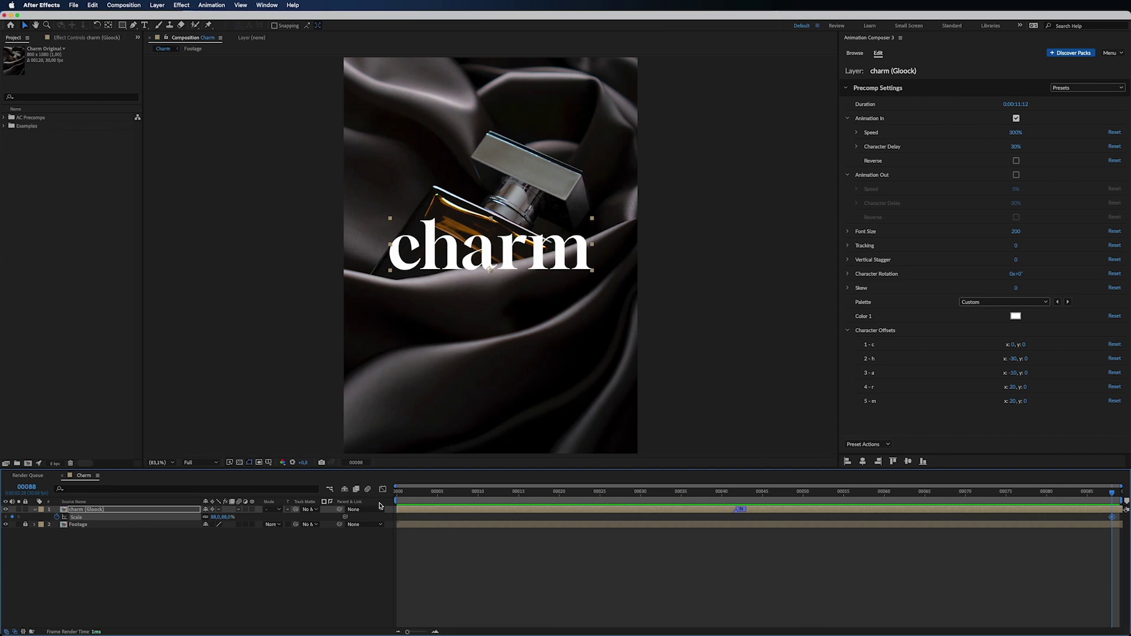
{"action": "left_click", "coordinate": [398, 497]}
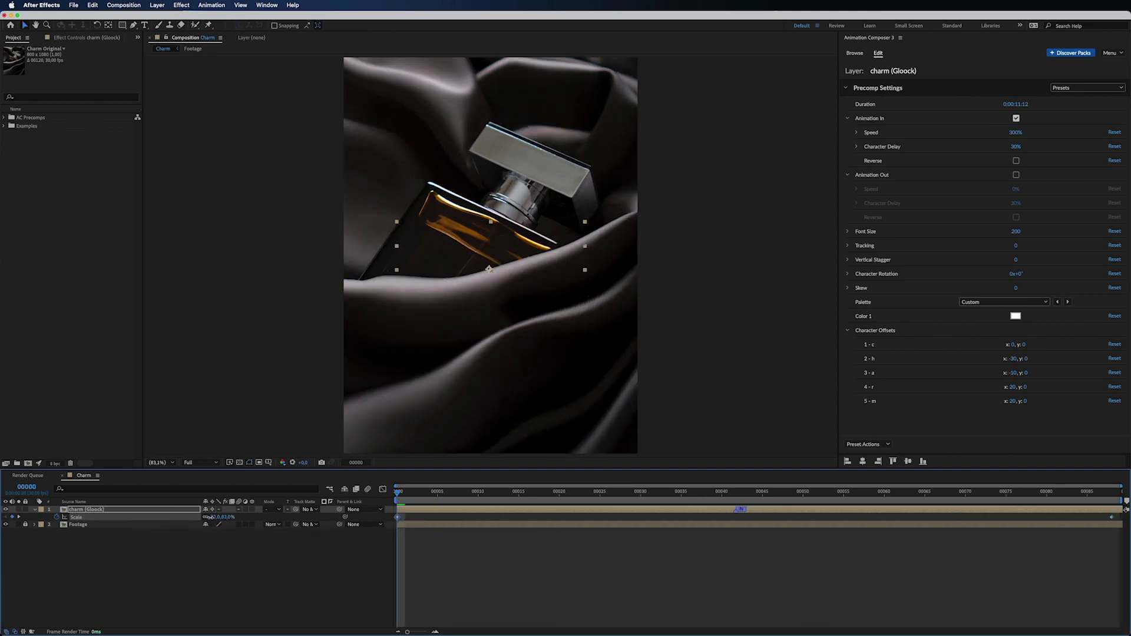
{"action": "key", "text": "space"}
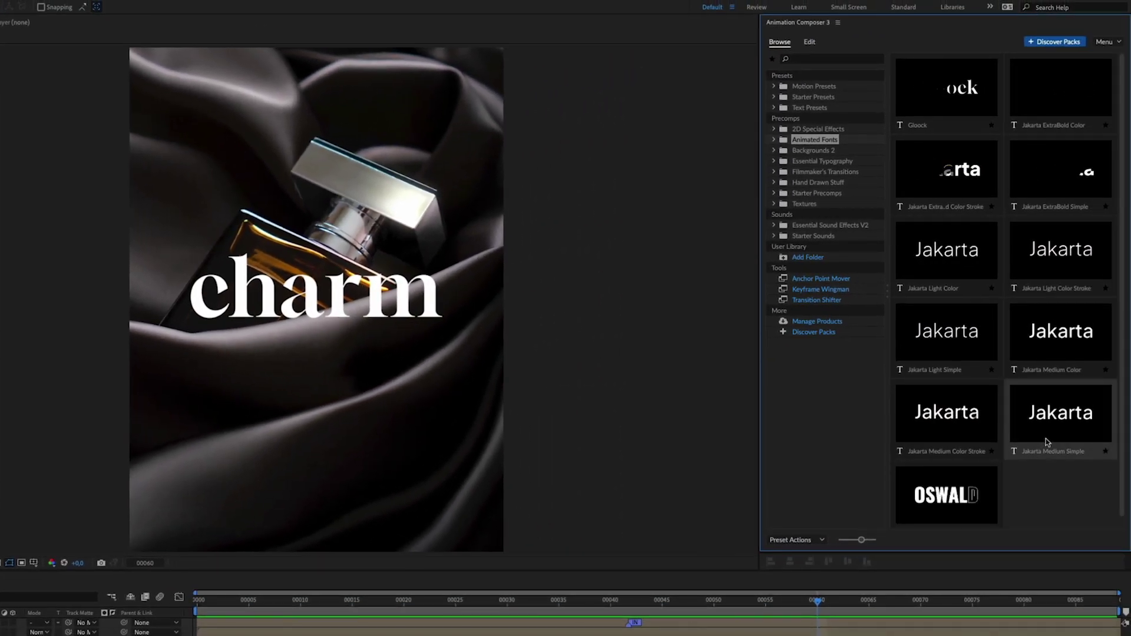
Step: Add a Jakarta Medium Simple animated font with the text "BY HORSE" at frame 60
{"action": "left_click", "coordinate": [1046, 438]}
{"action": "left_click", "coordinate": [1024, 525]}
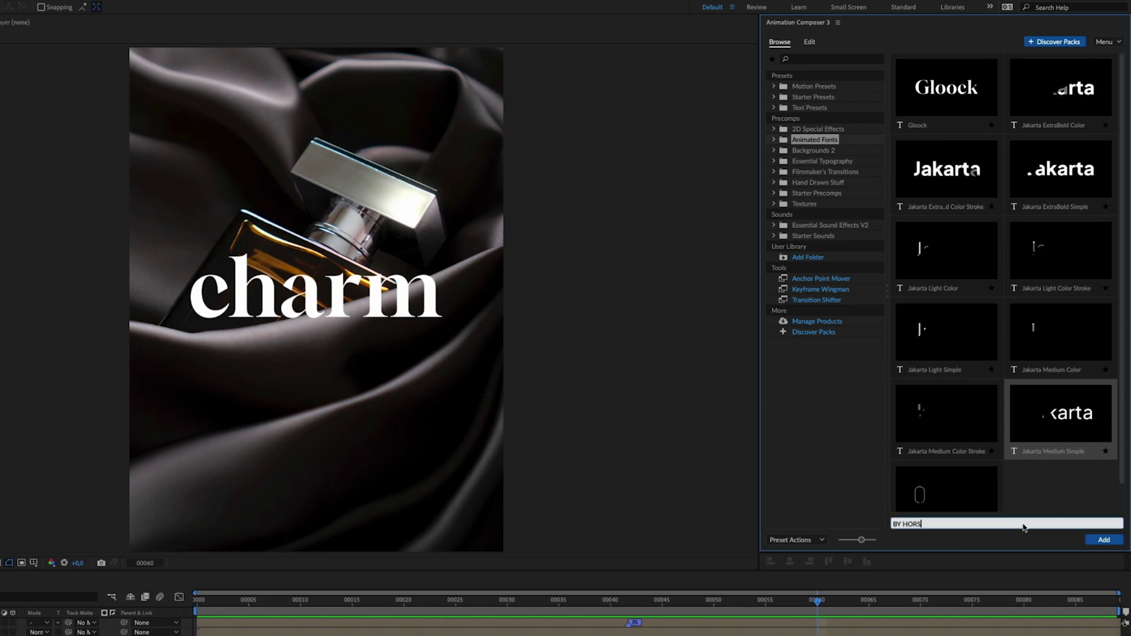
{"action": "left_click", "coordinate": [1106, 540]}
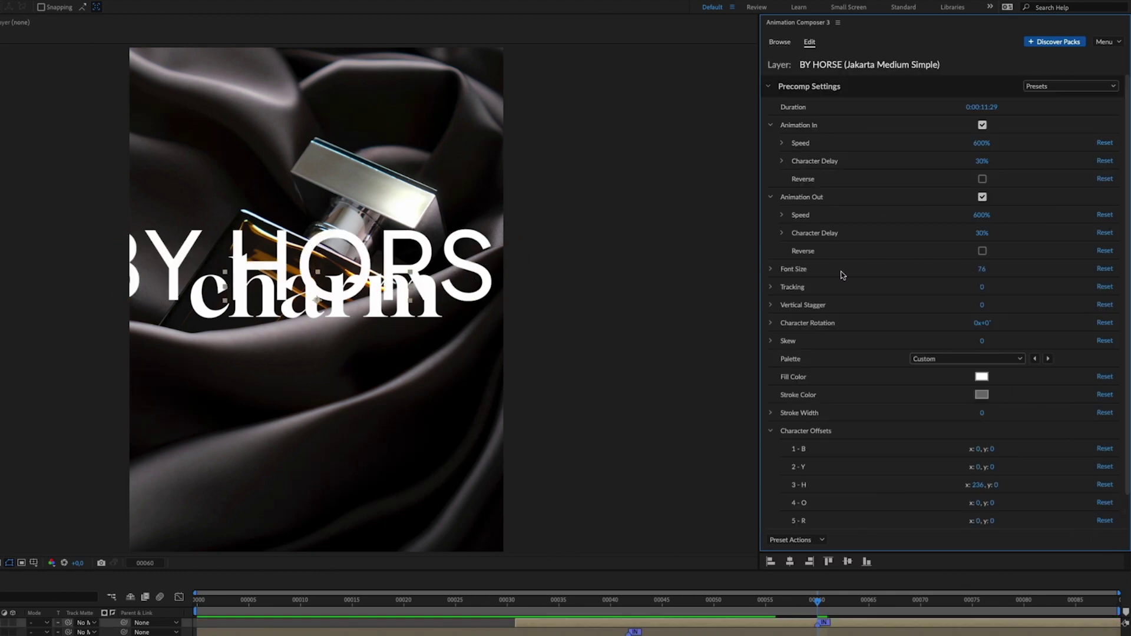
Step: Set the BY HORSE font size to 28 and place the text centred just below charm
{"action": "left_click_drag", "start_coordinate": [800, 271], "coordinate": [792, 272]}
{"action": "left_click_drag", "start_coordinate": [325, 303], "coordinate": [325, 311]}
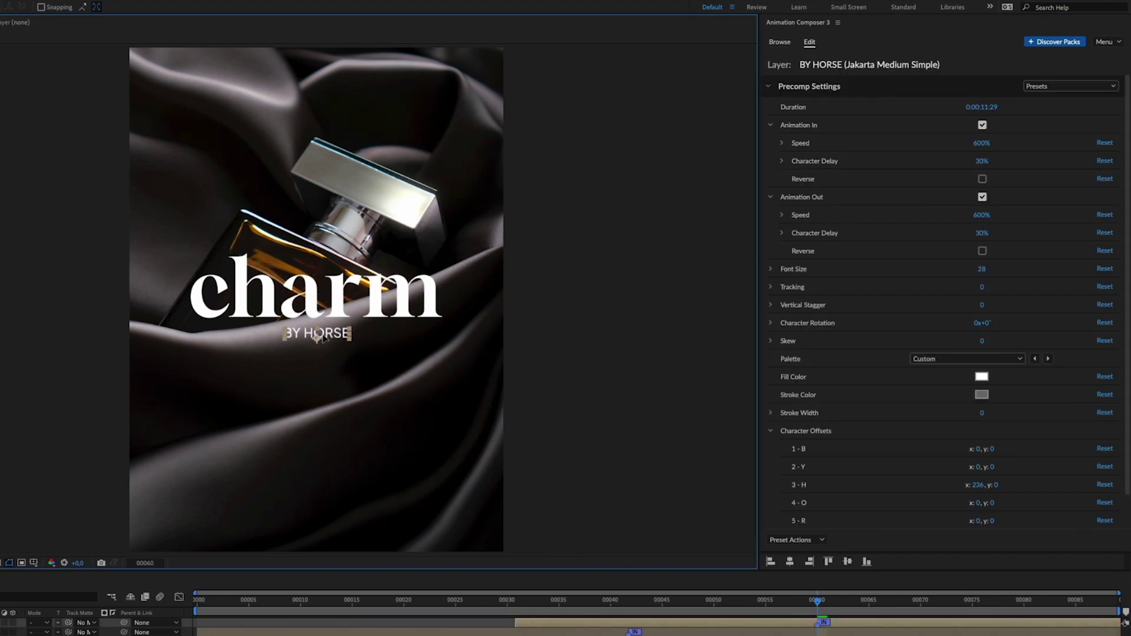
Step: Set BY HORSE's Animation In speed to 626%, turn off its Animation Out, and set the tracking to 1175
{"action": "left_click_drag", "start_coordinate": [982, 144], "coordinate": [1010, 144]}
{"action": "left_click", "coordinate": [983, 197]}
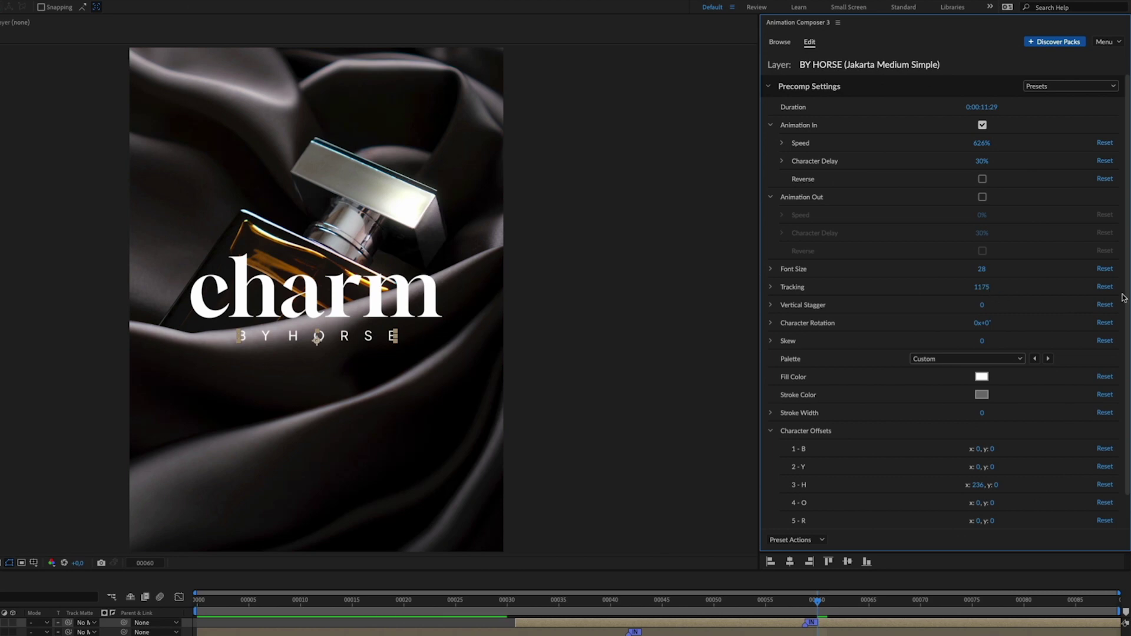
Step: Adjust the H's horizontal offset to leave a word gap in BY HORSE, and parent the layer to charm
{"action": "left_click_drag", "start_coordinate": [1124, 297], "coordinate": [1125, 342]}
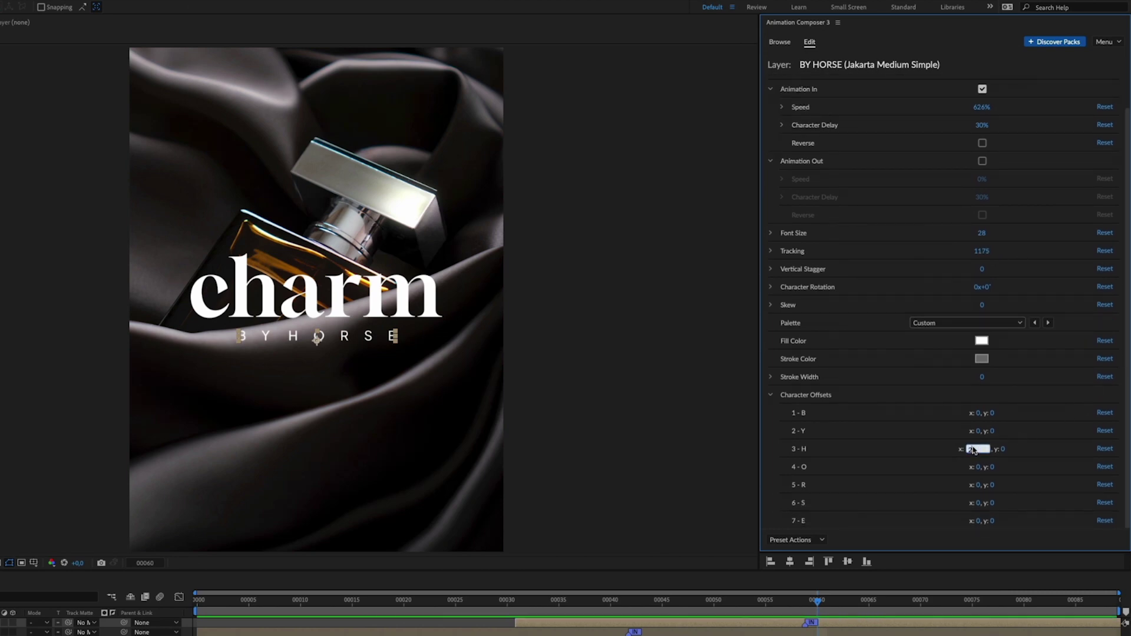
{"action": "key", "text": "Return"}
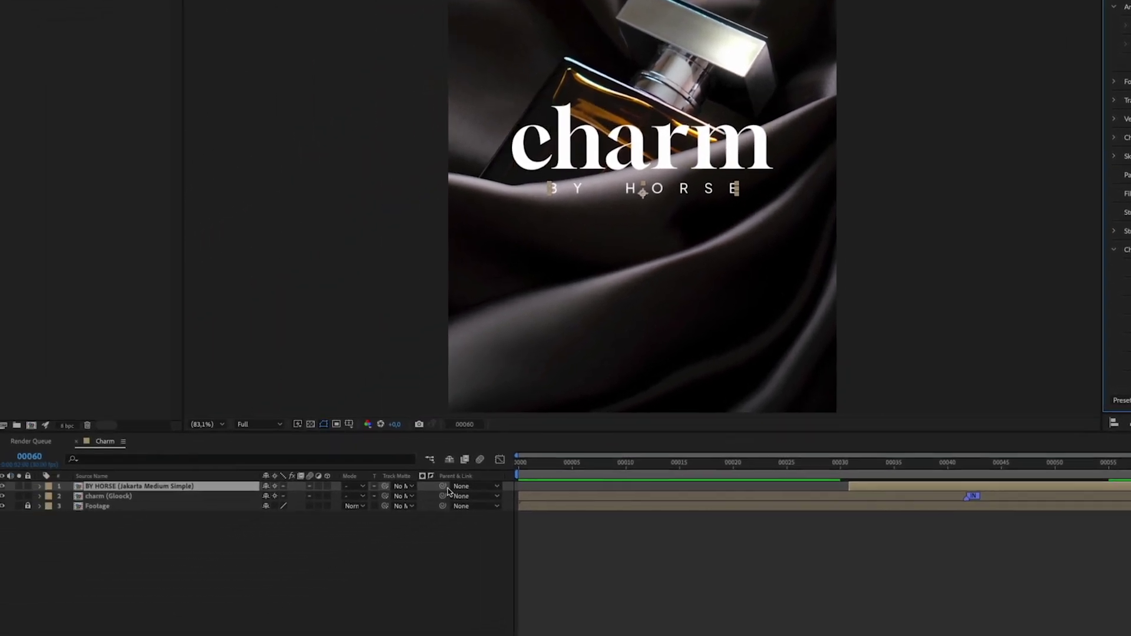
{"action": "left_click_drag", "start_coordinate": [124, 623], "coordinate": [184, 498]}
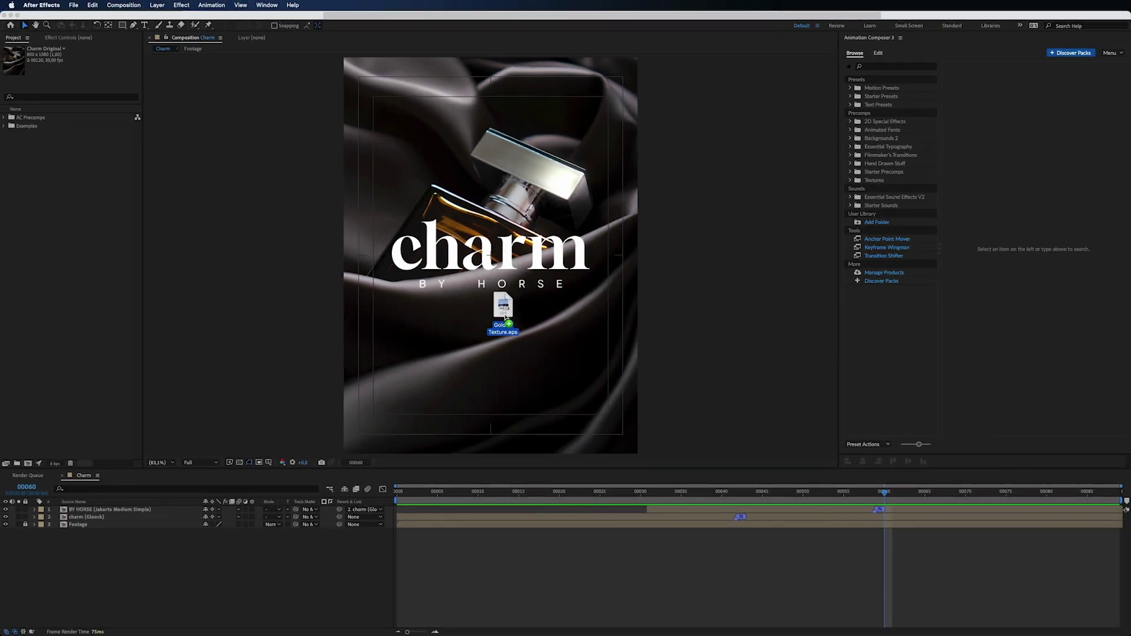
Step: Add Golden Texture.eps to the Charm composition at 23.2% scale, parented to the charm layer and using it as track matte
{"action": "left_click_drag", "start_coordinate": [505, 317], "coordinate": [510, 317]}
{"action": "key", "text": "s"}
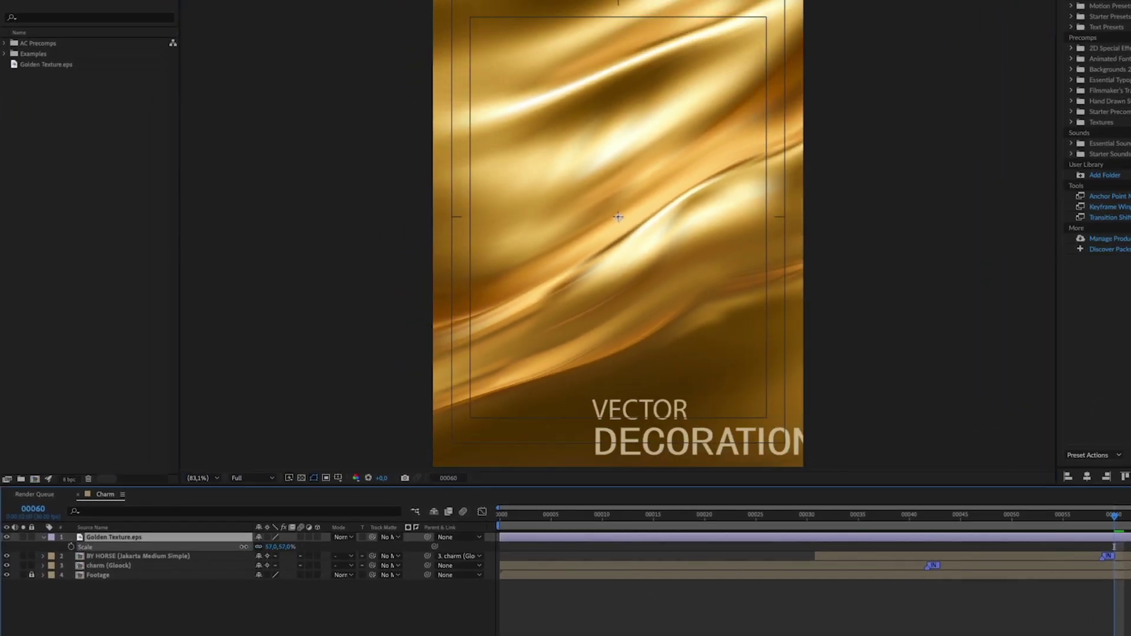
{"action": "left_click_drag", "start_coordinate": [244, 547], "coordinate": [186, 570]}
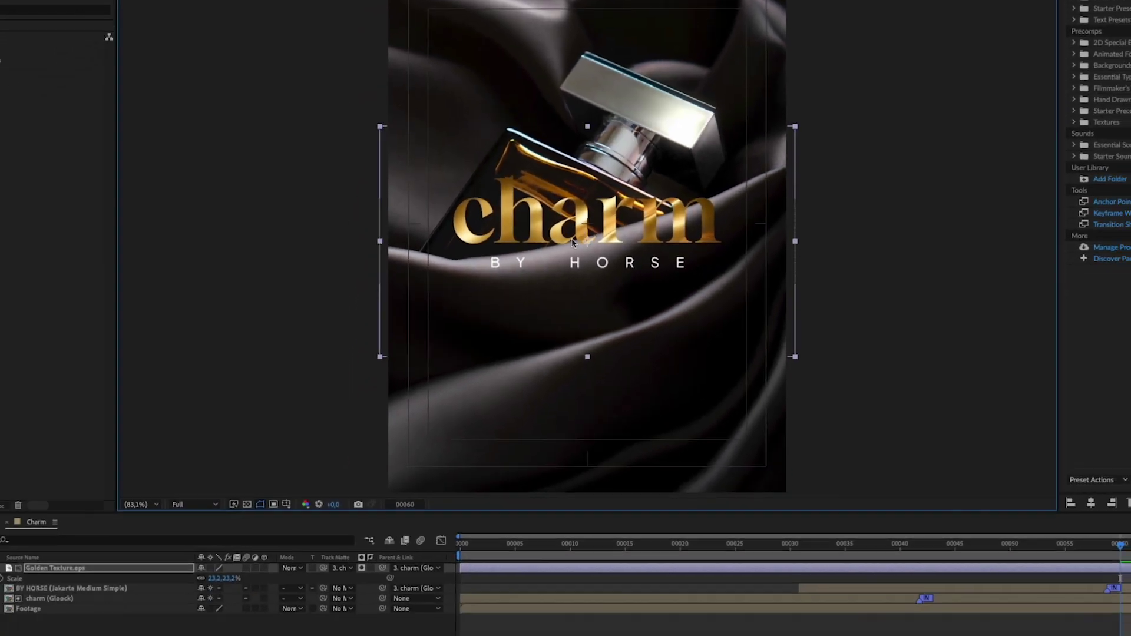
Step: Apply a Bevel and Emboss layer style to Golden Texture.eps with size 1 and highlight opacity 100%
{"action": "right_click", "coordinate": [174, 486]}
{"action": "mouse_move", "coordinate": [212, 455]}
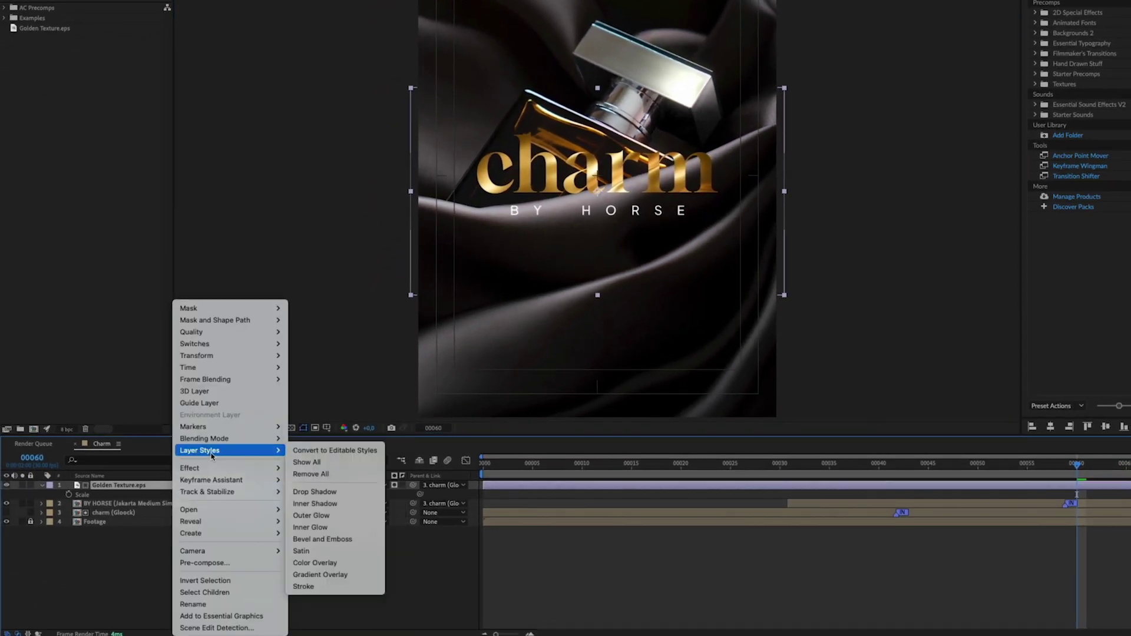
{"action": "left_click", "coordinate": [326, 540]}
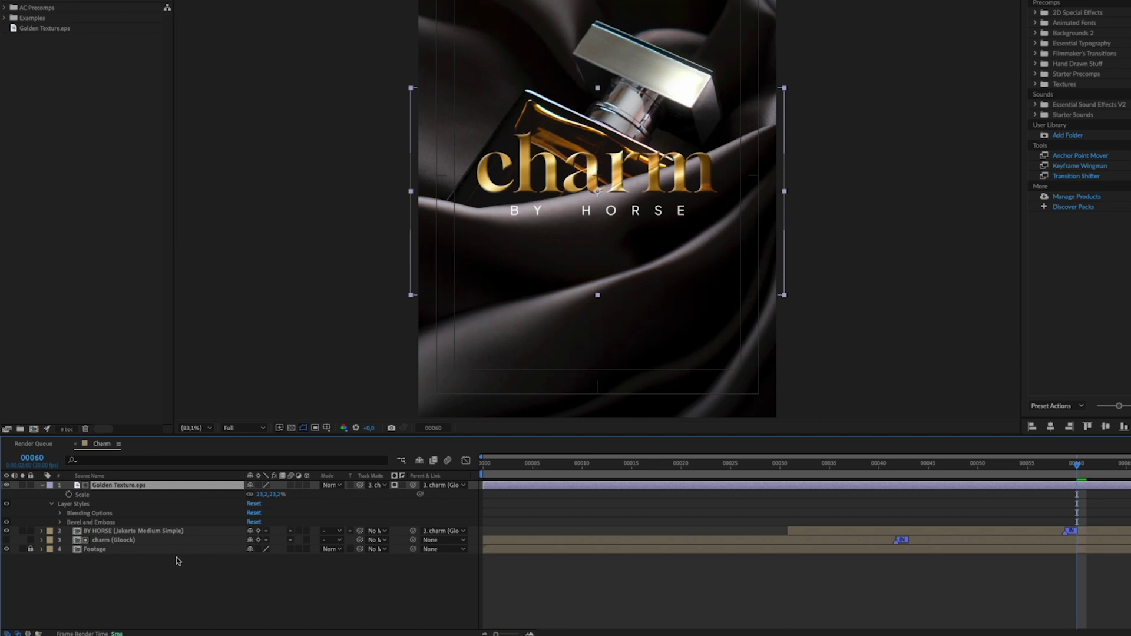
{"action": "left_click", "coordinate": [61, 523]}
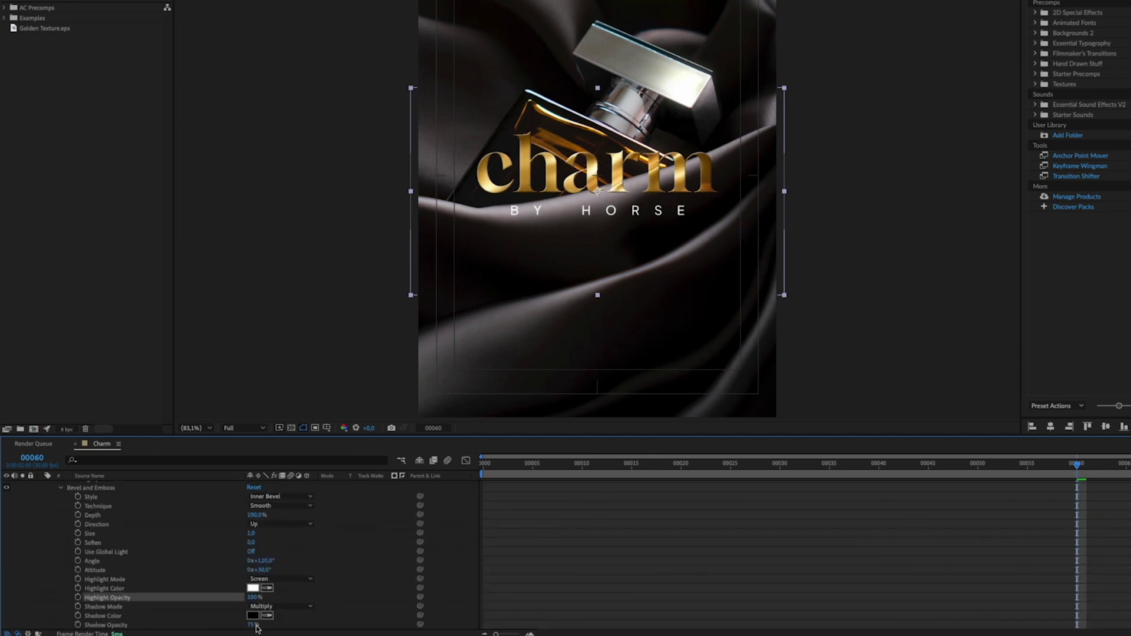
{"action": "scroll", "coordinate": [224, 626], "scroll_direction": "up", "scroll_amount": 3}
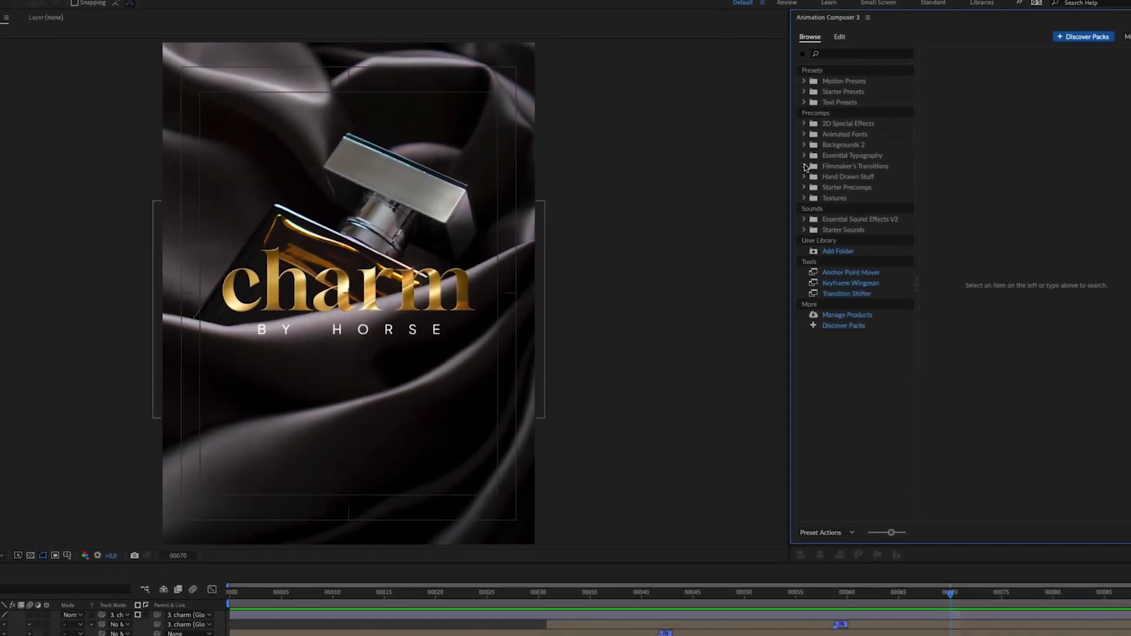
Step: Add the Organic Light Leak 1 transition to the Charm composition, starting at frame 70, and preview the animation
{"action": "left_click", "coordinate": [805, 167]}
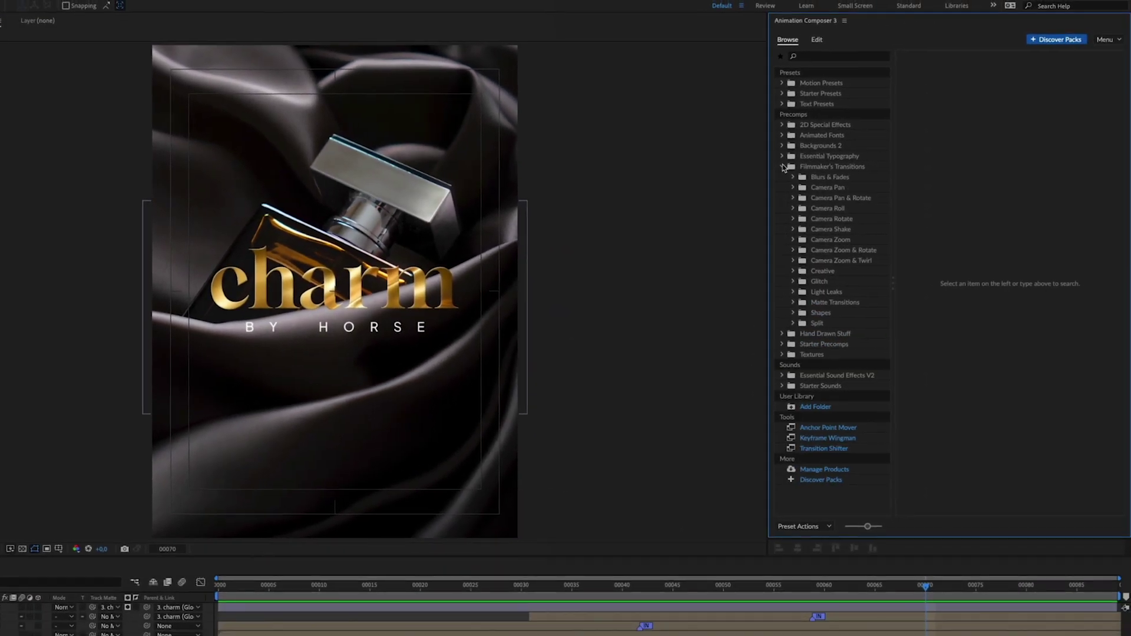
{"action": "left_click", "coordinate": [793, 292]}
{"action": "left_click", "coordinate": [832, 312]}
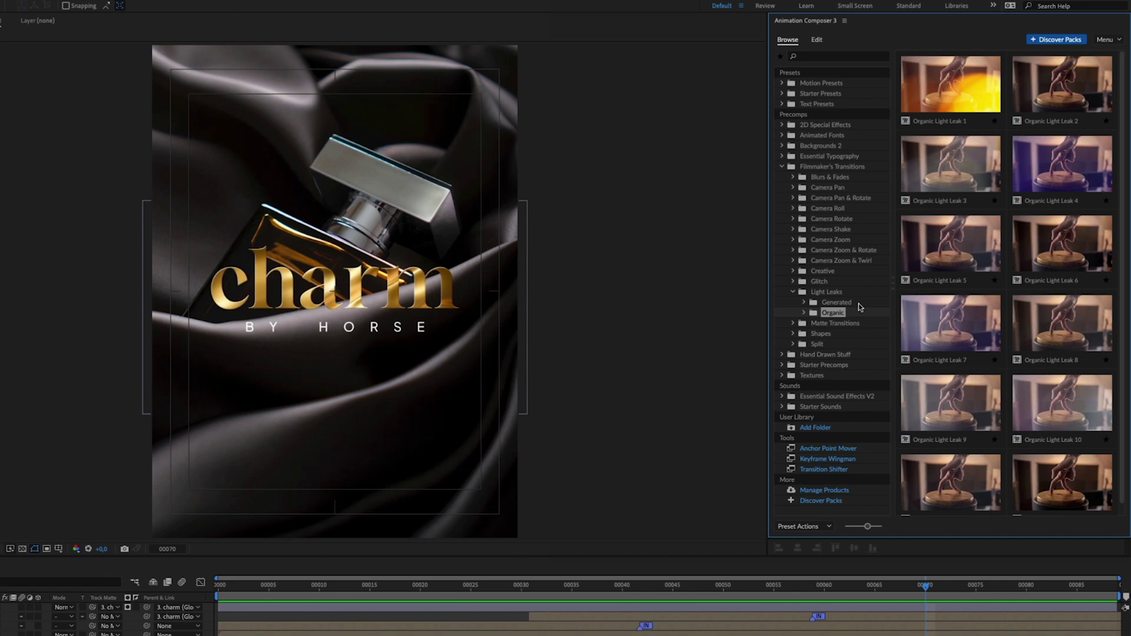
{"action": "left_click", "coordinate": [956, 109]}
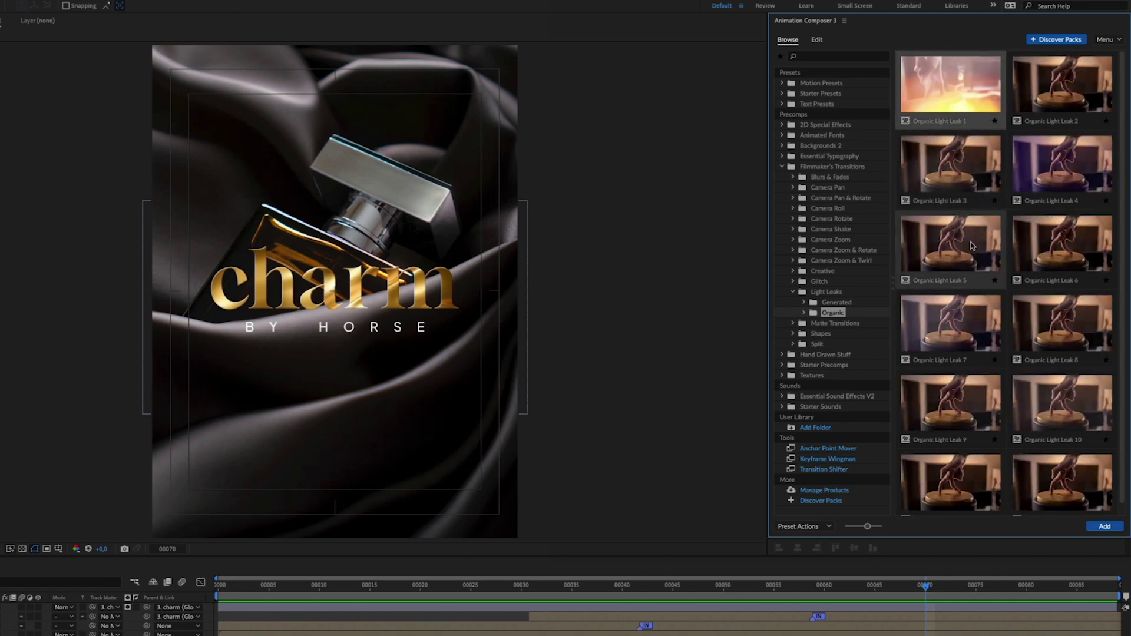
{"action": "left_click", "coordinate": [1105, 526]}
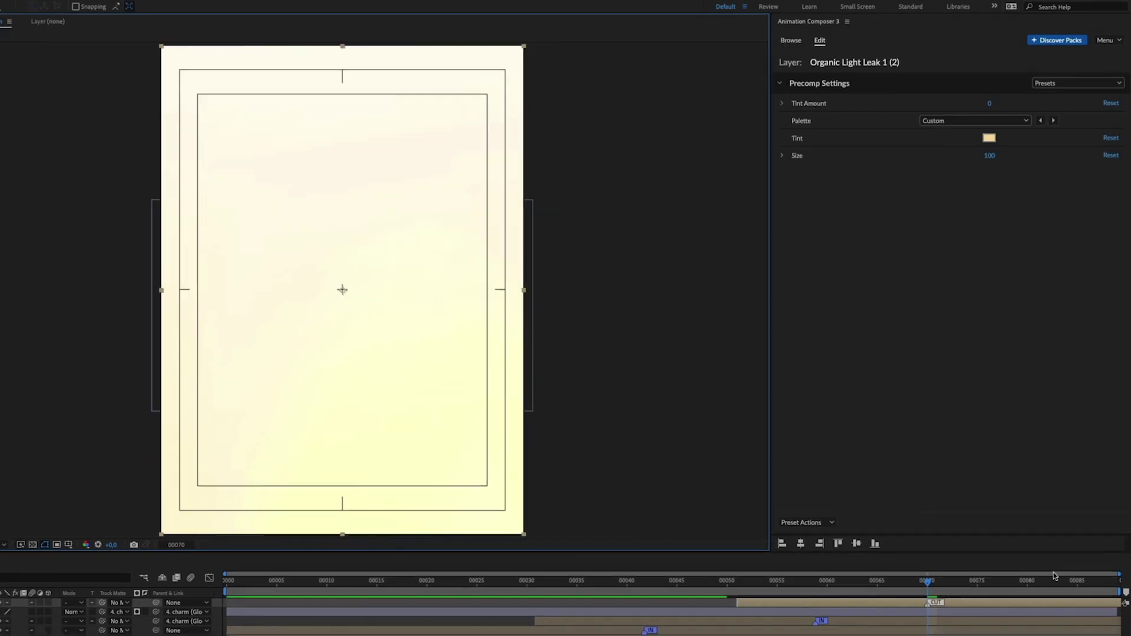
{"action": "key", "text": "space"}
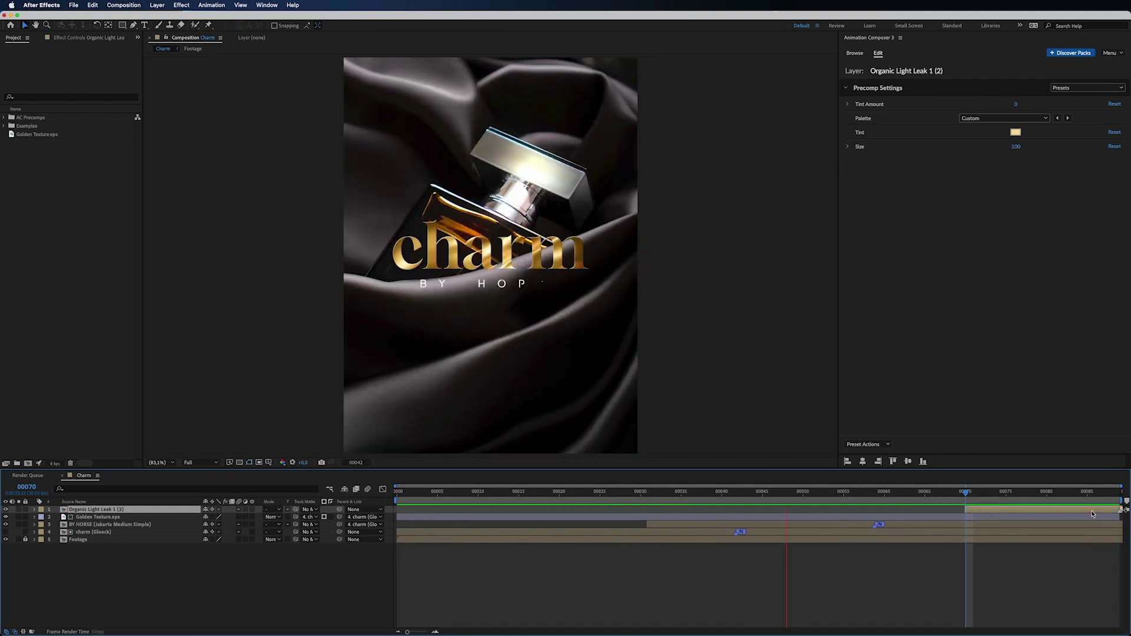
Step: Duplicate the Organic Light Leak 1 layer in the Charm composition and move the copy earlier on the timeline
{"action": "key", "text": "super+d"}
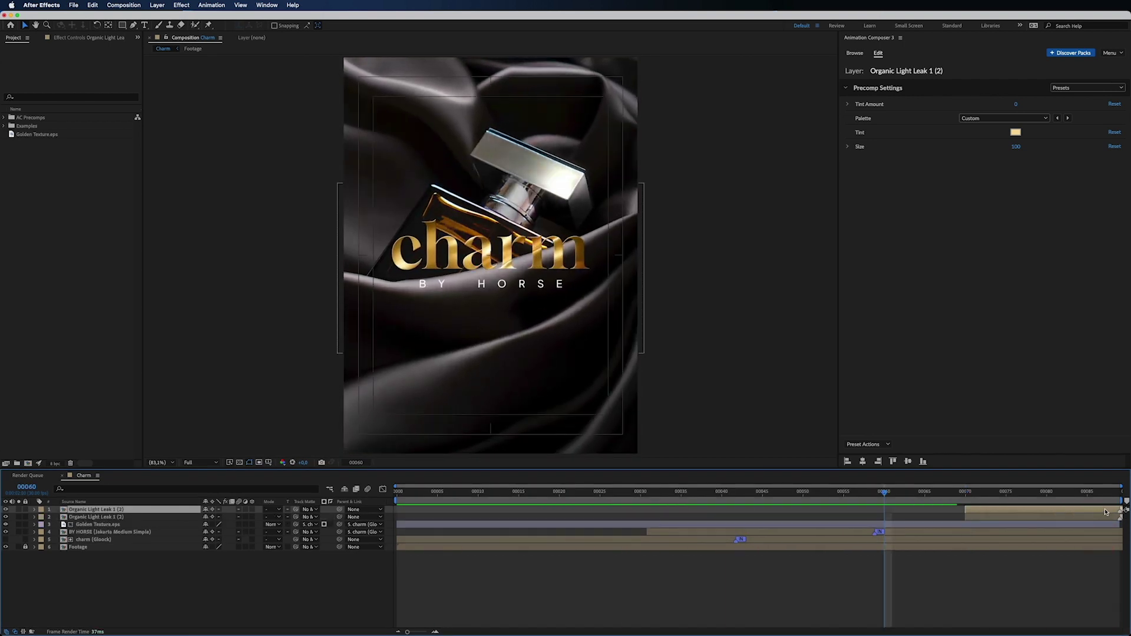
{"action": "left_click_drag", "start_coordinate": [1071, 513], "coordinate": [595, 511]}
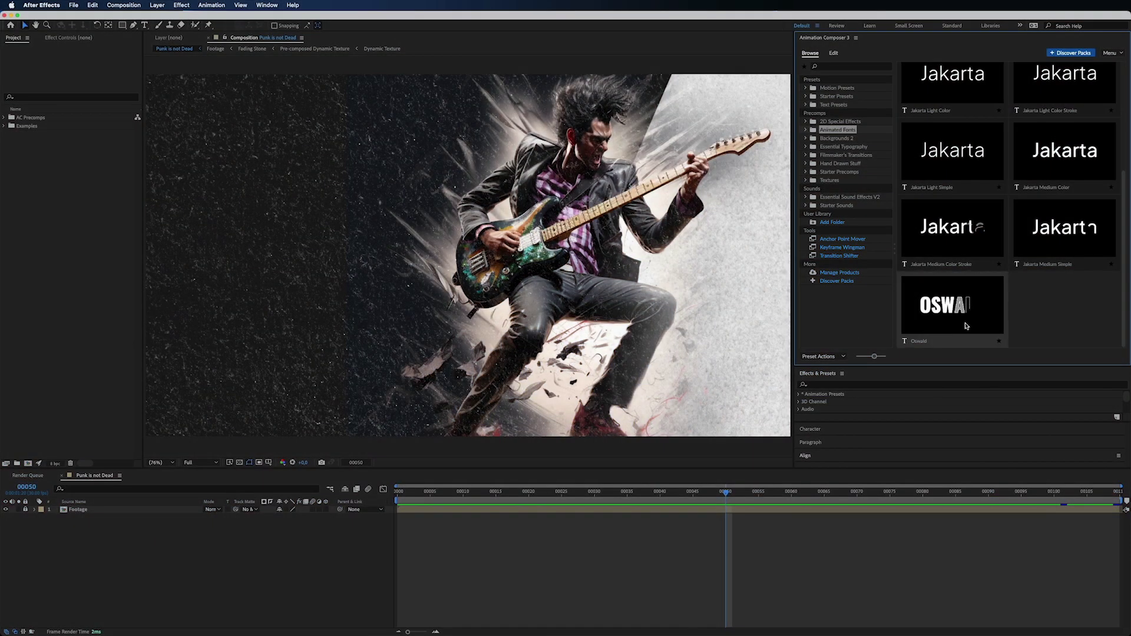
Step: In Punk is not Dead, add PUNK, IS, NOT and DEAD as Oswald animated font layers stacked in three lines, with stroke width 6
{"action": "left_click", "coordinate": [967, 326]}
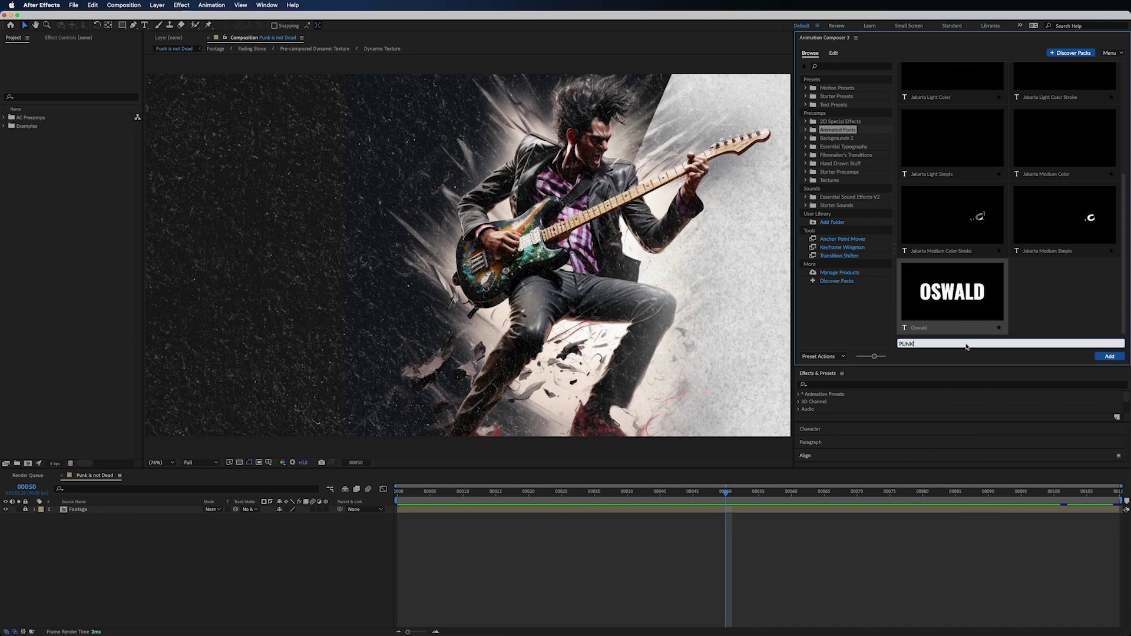
{"action": "left_click", "coordinate": [1110, 357]}
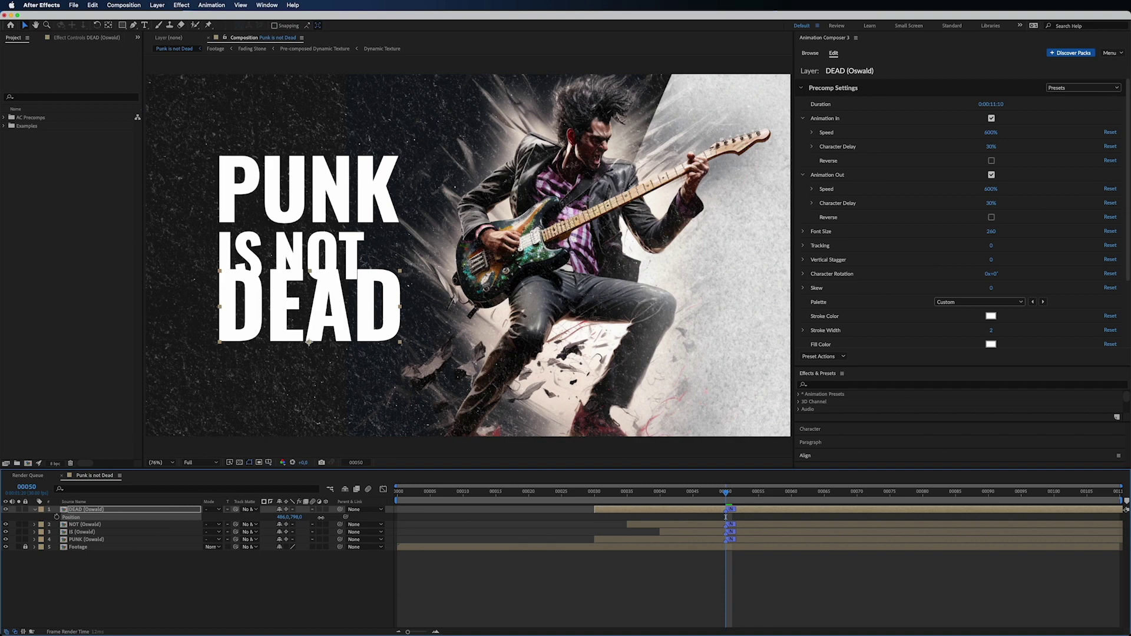
{"action": "key", "text": "super+a"}
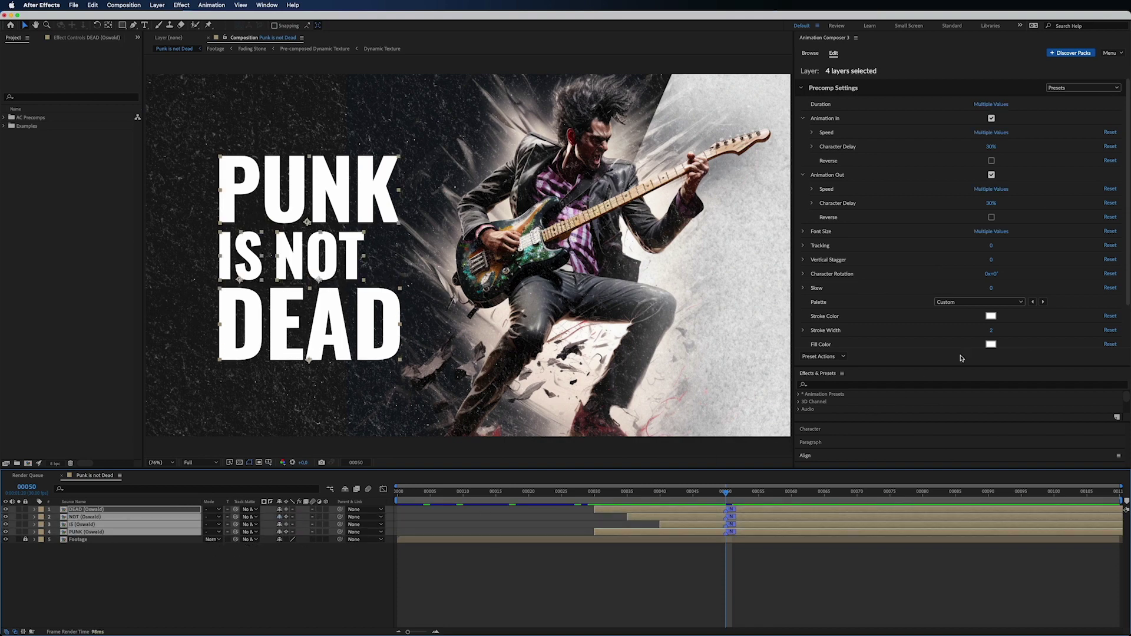
{"action": "left_click_drag", "start_coordinate": [992, 332], "coordinate": [999, 333]}
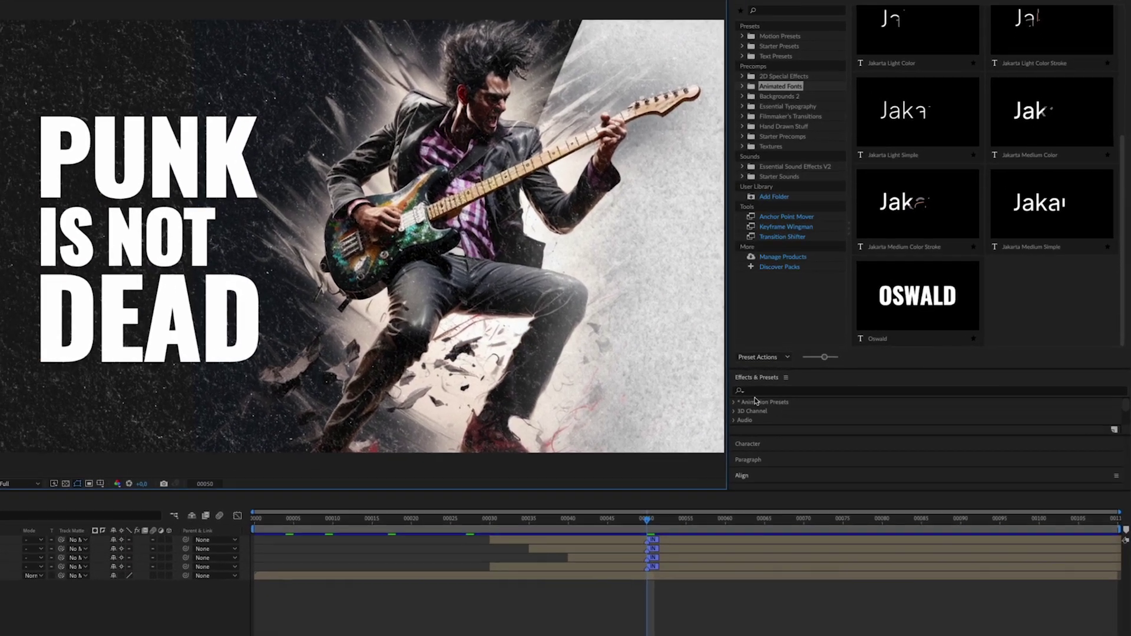
Step: Apply the Roughen Edges effect to the PUNK layer and set its edge type to Spiky
{"action": "left_click", "coordinate": [871, 387]}
{"action": "type", "text": "Rough"}
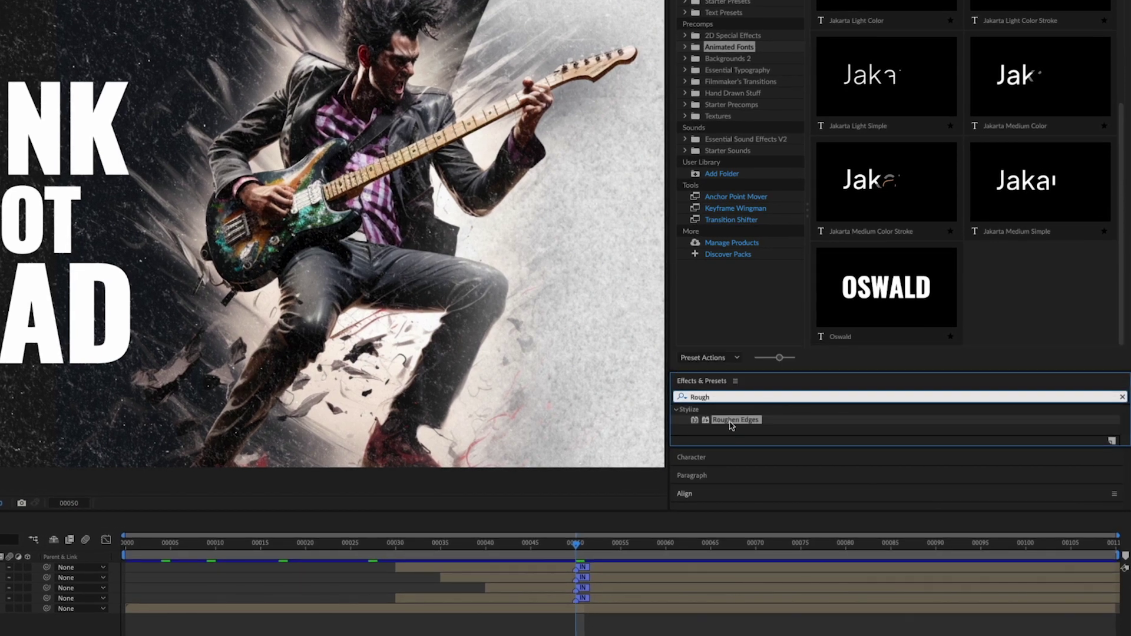
{"action": "left_click_drag", "start_coordinate": [730, 426], "coordinate": [177, 586]}
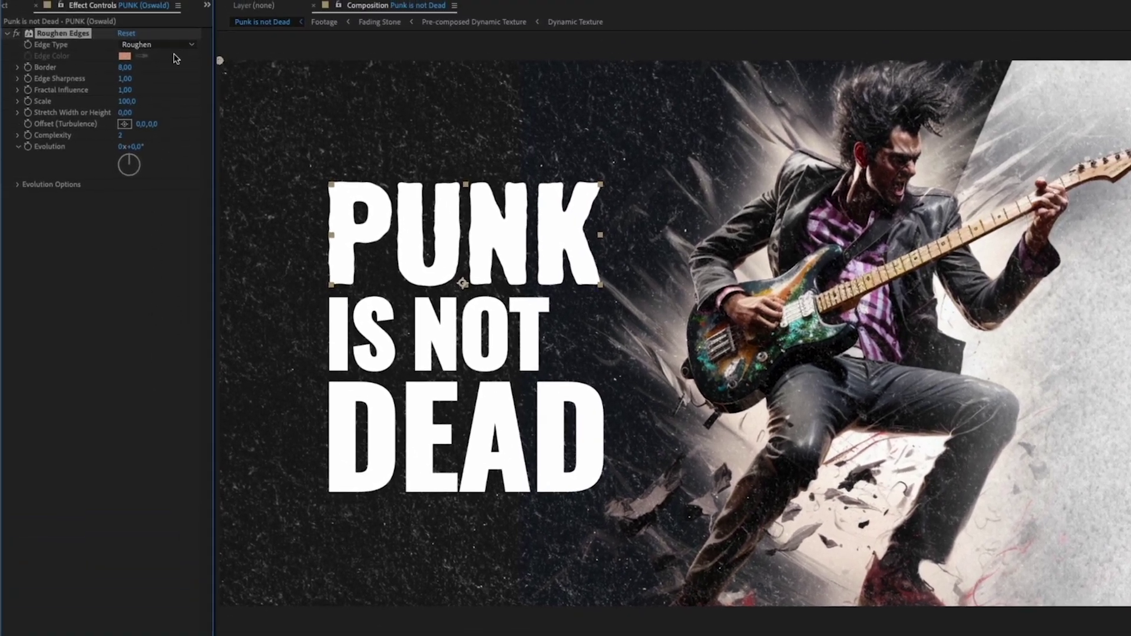
{"action": "left_click", "coordinate": [175, 49]}
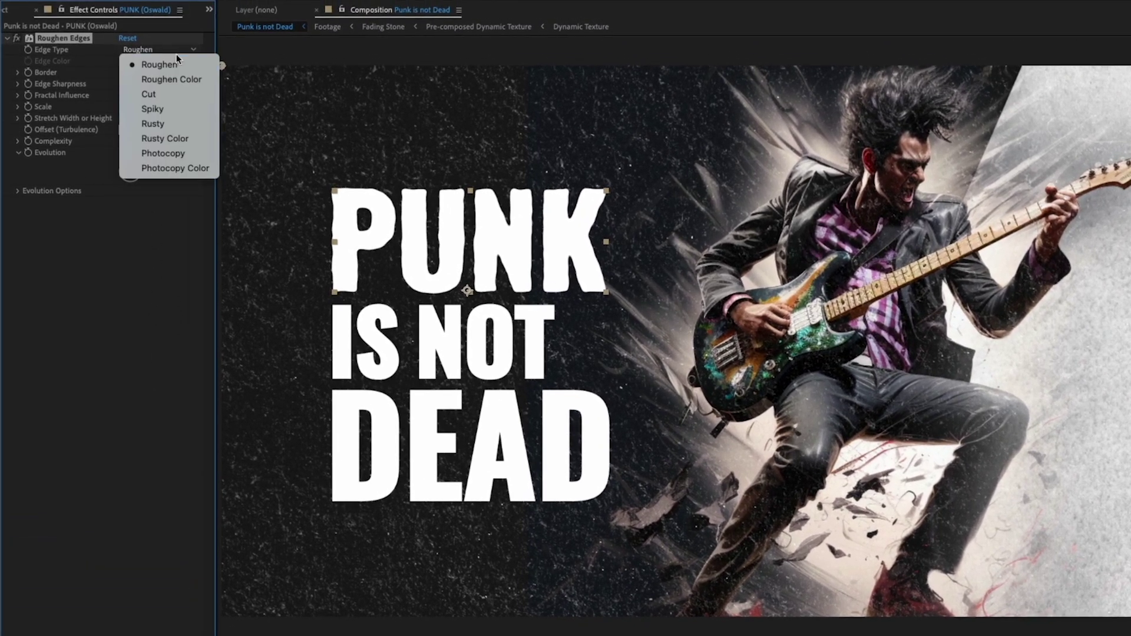
{"action": "left_click", "coordinate": [170, 109]}
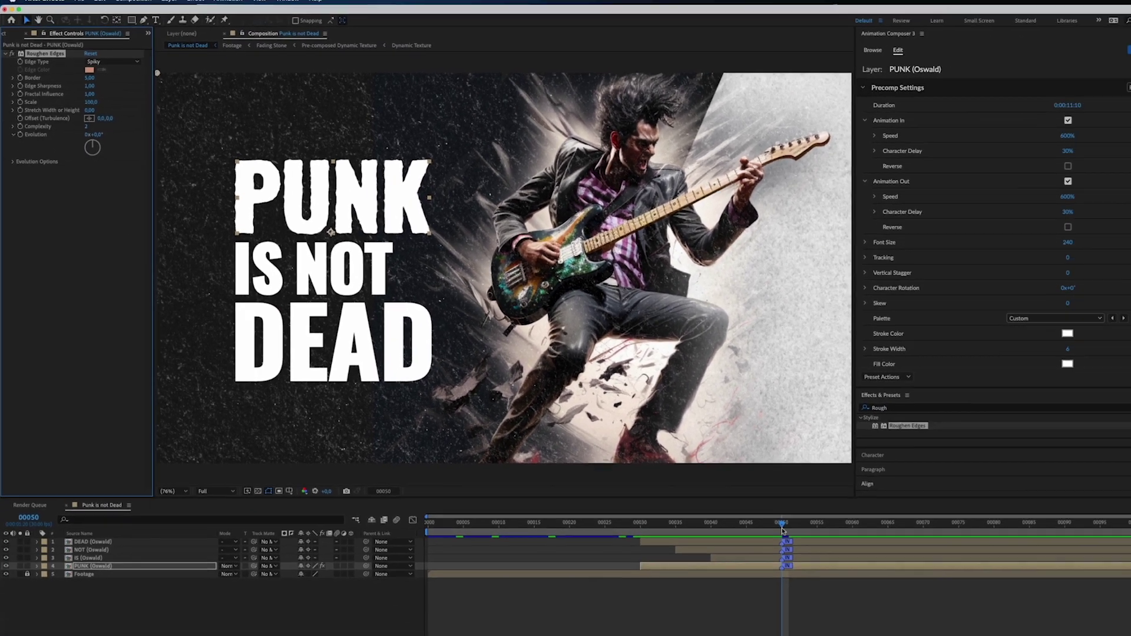
Step: Set the PUNK layer's Roughen Edges border to 5 and keyframe Evolution up to 10 revolutions at frame 109
{"action": "left_click_drag", "start_coordinate": [785, 524], "coordinate": [1118, 493]}
{"action": "left_click", "coordinate": [18, 153]}
{"action": "left_click", "coordinate": [82, 132]}
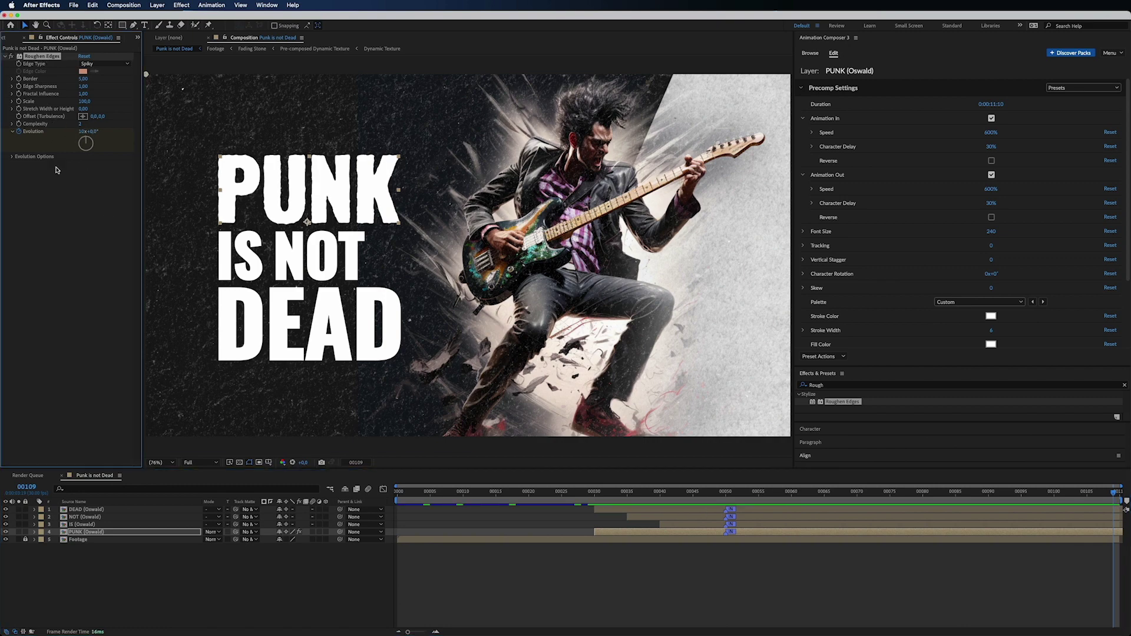
Step: Copy the animated Roughen Edges effect from PUNK onto the DEAD, NOT and IS layers from frame 0
{"action": "left_click", "coordinate": [394, 494]}
{"action": "left_click", "coordinate": [177, 510]}
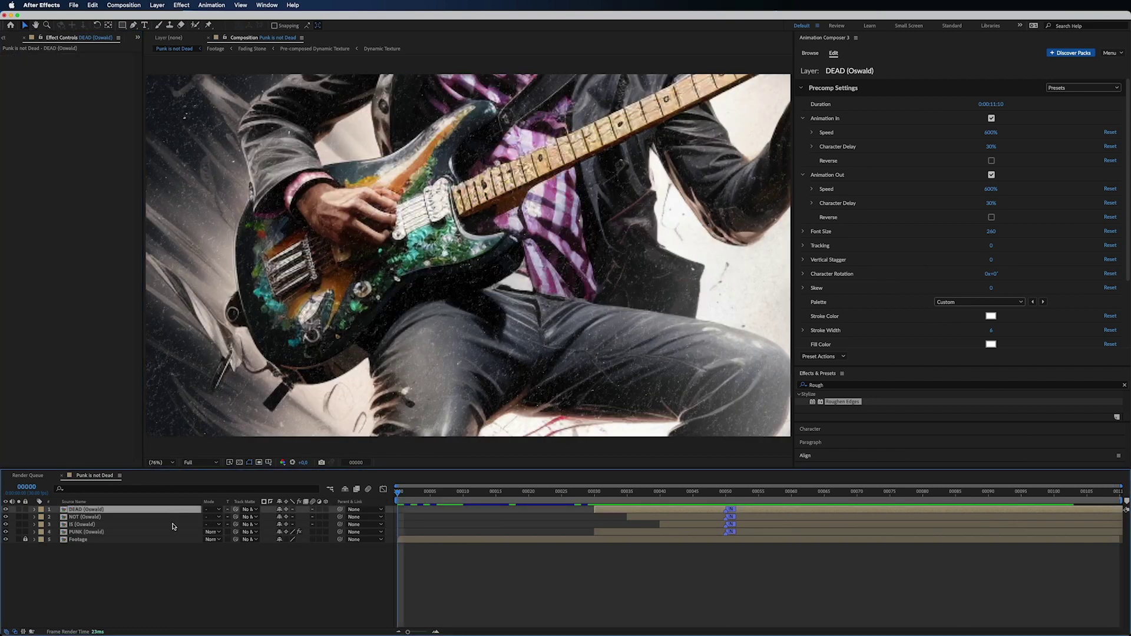
{"action": "left_click", "coordinate": [171, 533], "text": "shift"}
{"action": "key", "text": "super+v"}
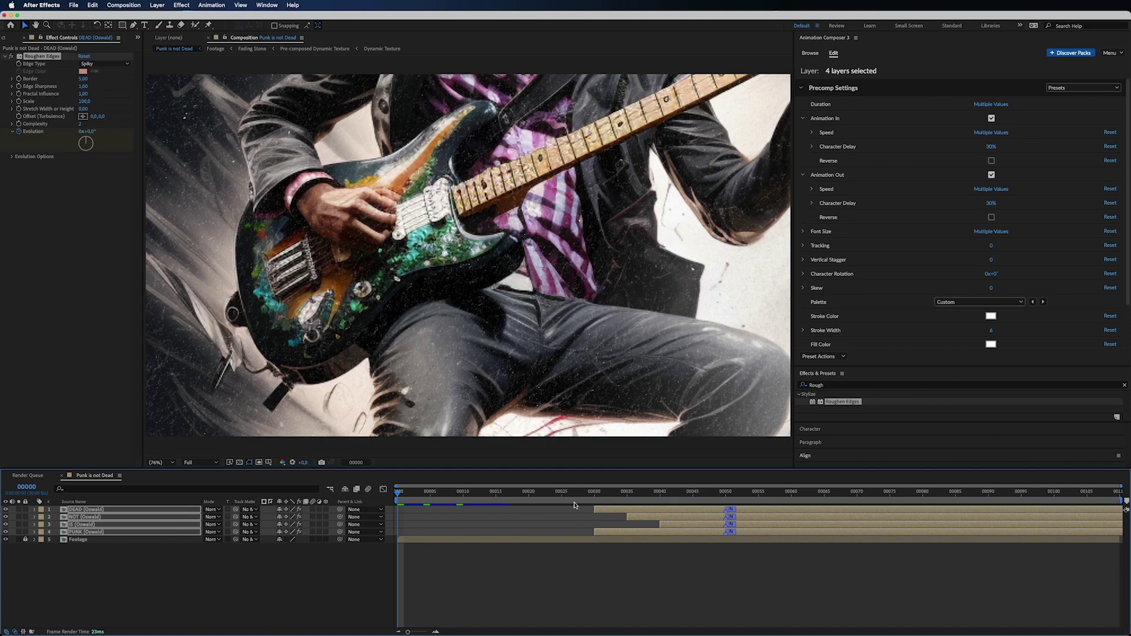
Step: Set the duration of all four title word layers to 2 seconds
{"action": "left_click", "coordinate": [990, 104]}
{"action": "type", "text": "200"}
{"action": "key", "text": "Return"}
{"action": "left_click", "coordinate": [701, 565]}
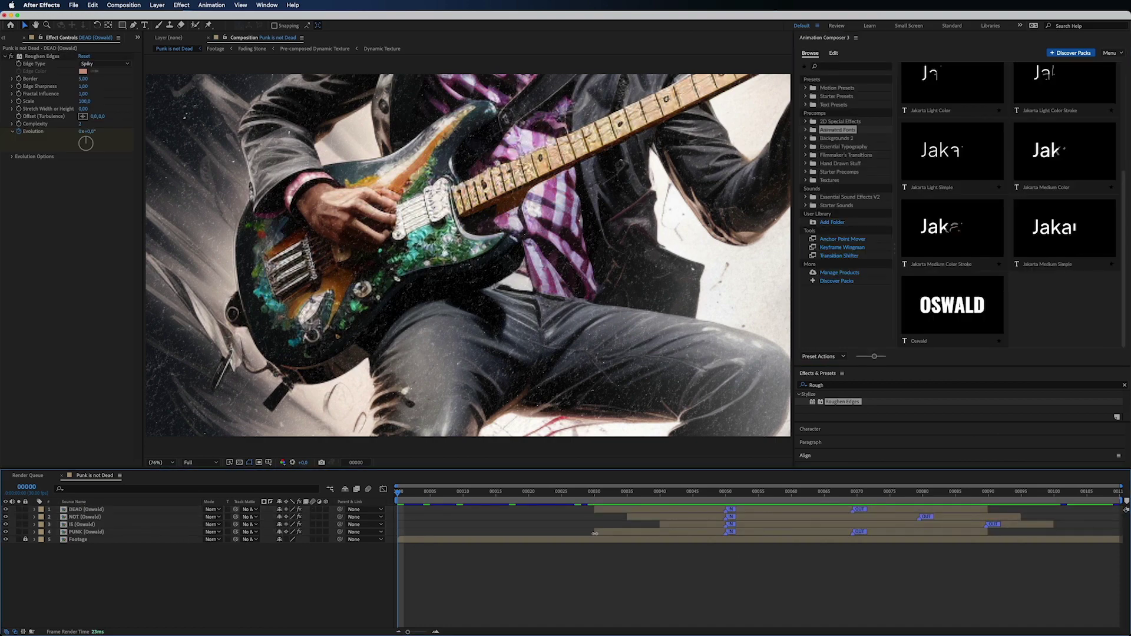
Step: Stagger the title layers to start at frame 0 for PUNK, 6 for IS, 10 for NOT and 20 for DEAD, and adjust their ends
{"action": "left_click_drag", "start_coordinate": [595, 532], "coordinate": [400, 532]}
{"action": "left_click_drag", "start_coordinate": [659, 524], "coordinate": [447, 524]}
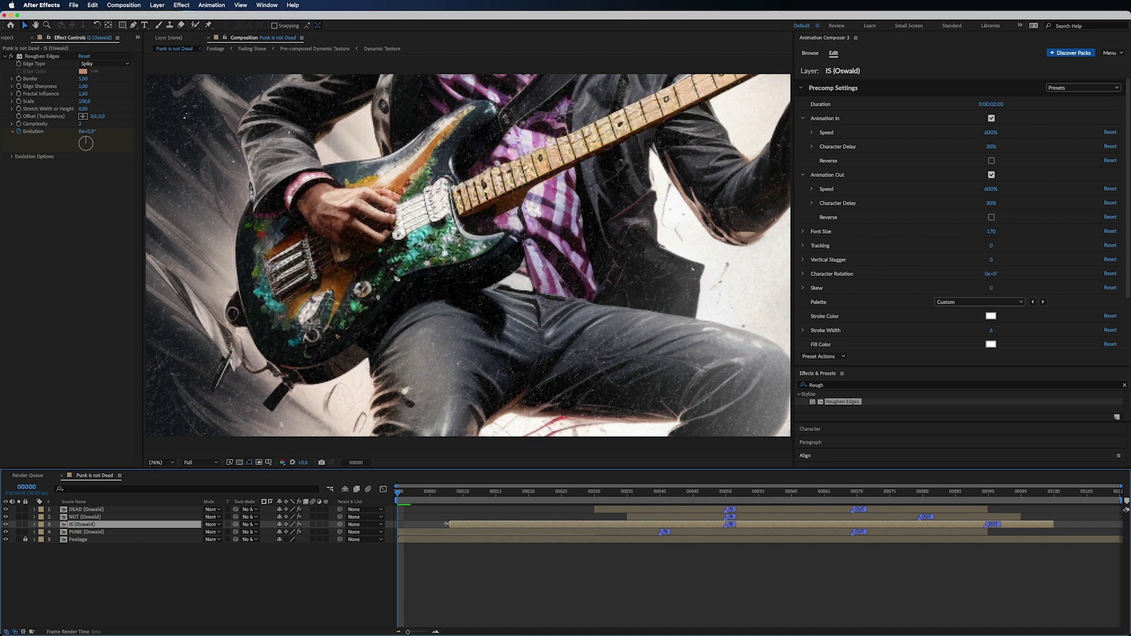
{"action": "left_click", "coordinate": [628, 517]}
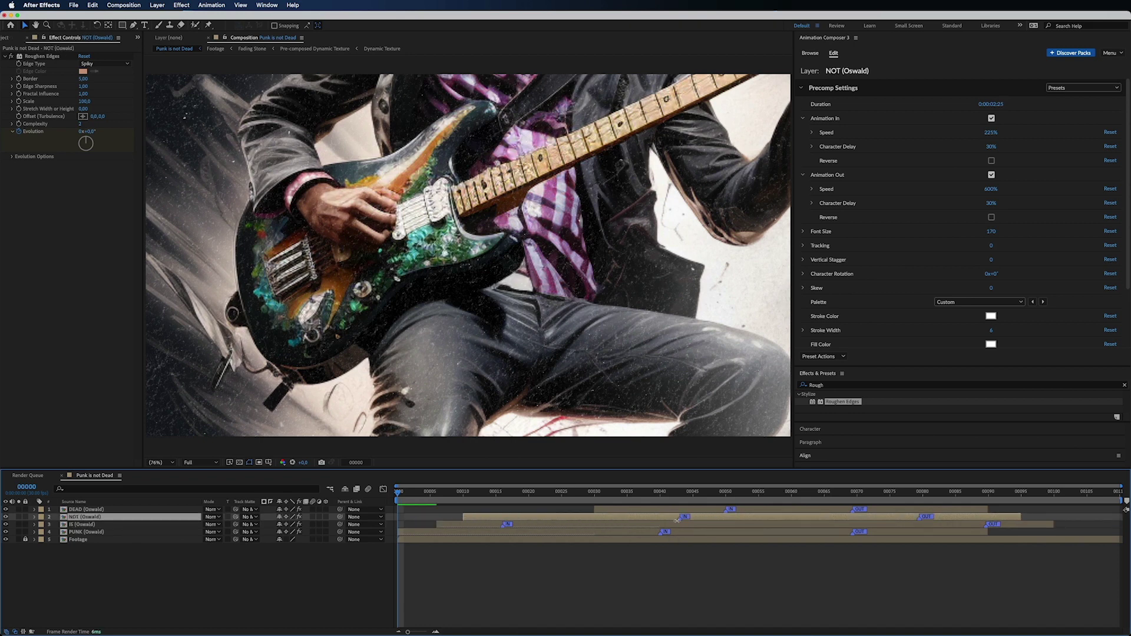
{"action": "left_click_drag", "start_coordinate": [594, 510], "coordinate": [529, 509]}
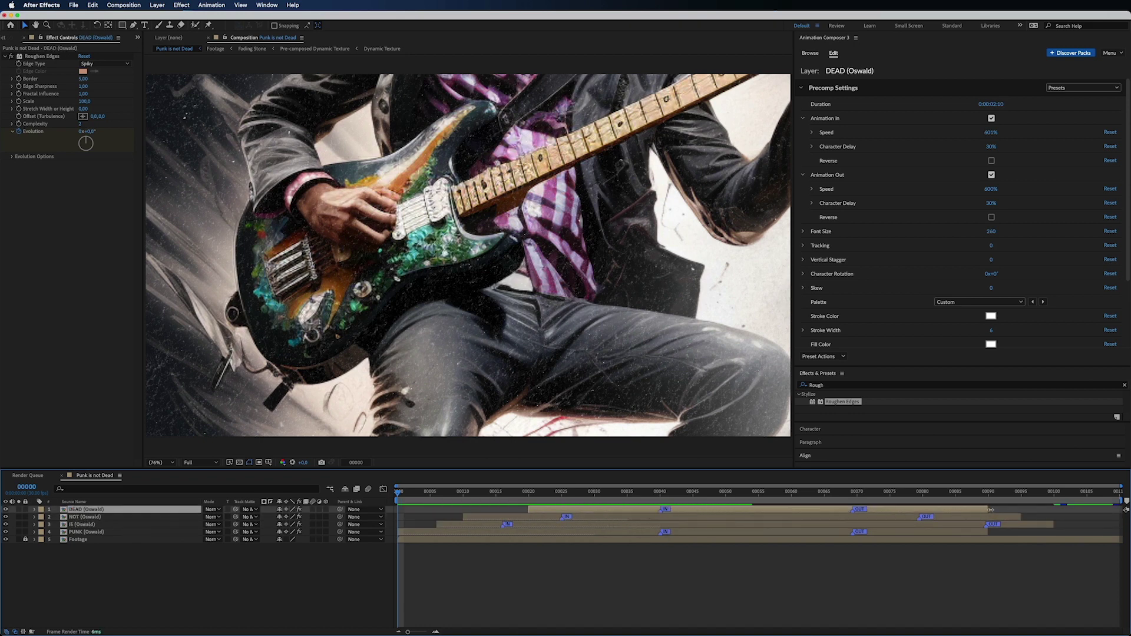
{"action": "mouse_move", "coordinate": [1045, 519]}
{"action": "left_mouse_down"}
{"action": "mouse_move", "coordinate": [1054, 517]}
{"action": "mouse_move", "coordinate": [961, 524]}
{"action": "mouse_move", "coordinate": [1053, 532]}
{"action": "left_mouse_up"}
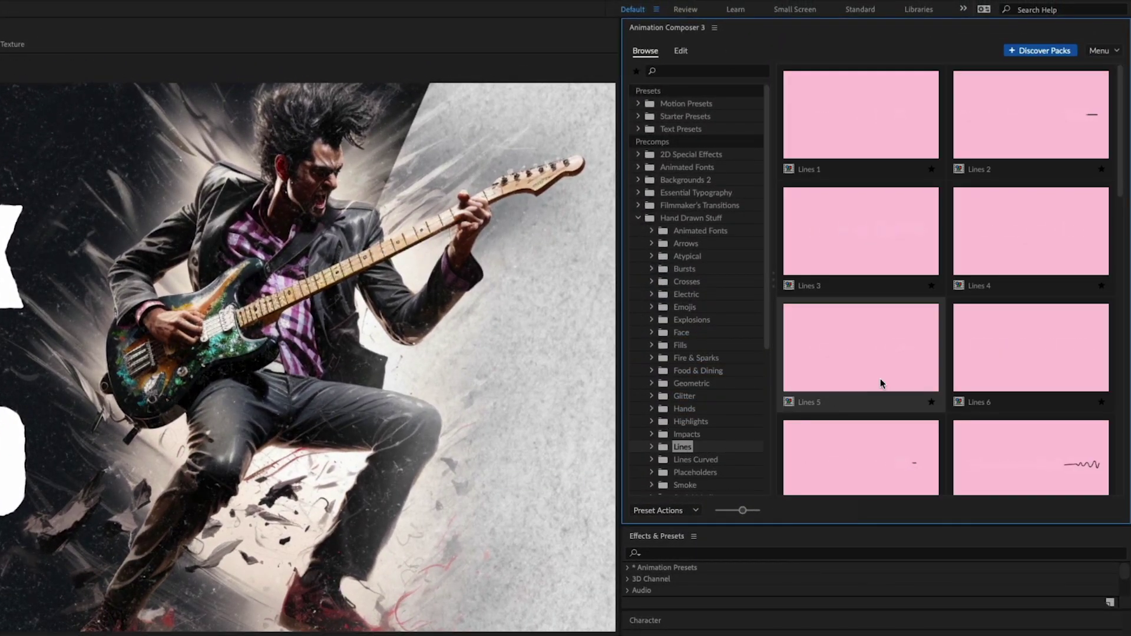
Step: Add the hand-drawn Lines 17 element to the composition, starting at frame 25, and color it white (FFFFFF)
{"action": "scroll", "coordinate": [1119, 321], "scroll_direction": "down", "scroll_amount": 8}
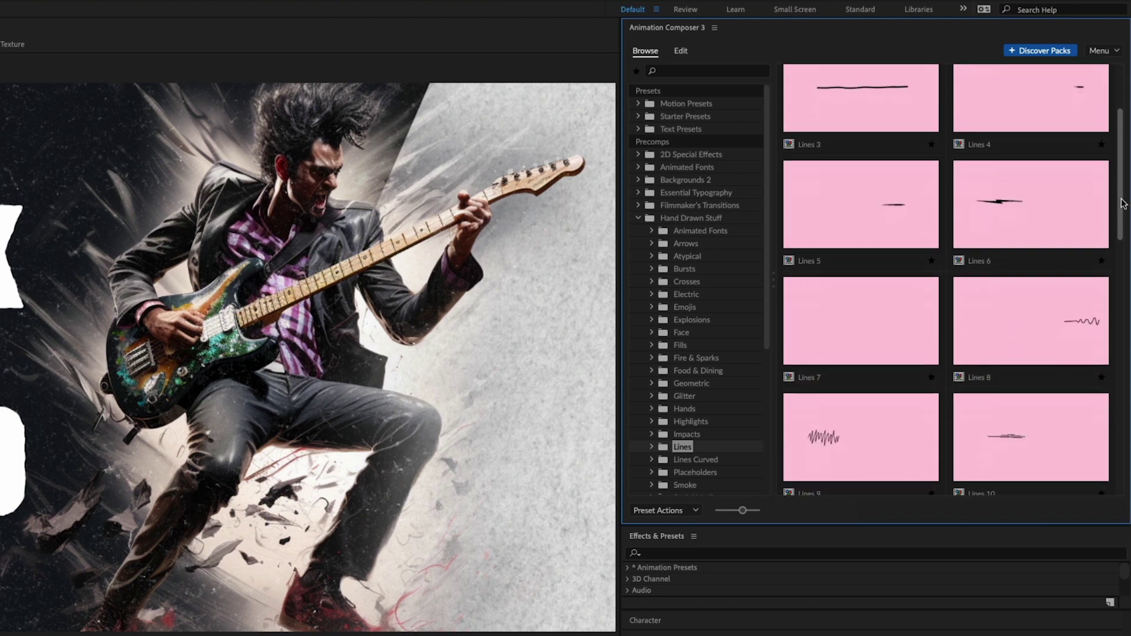
{"action": "left_click_drag", "start_coordinate": [1118, 322], "coordinate": [1119, 396]}
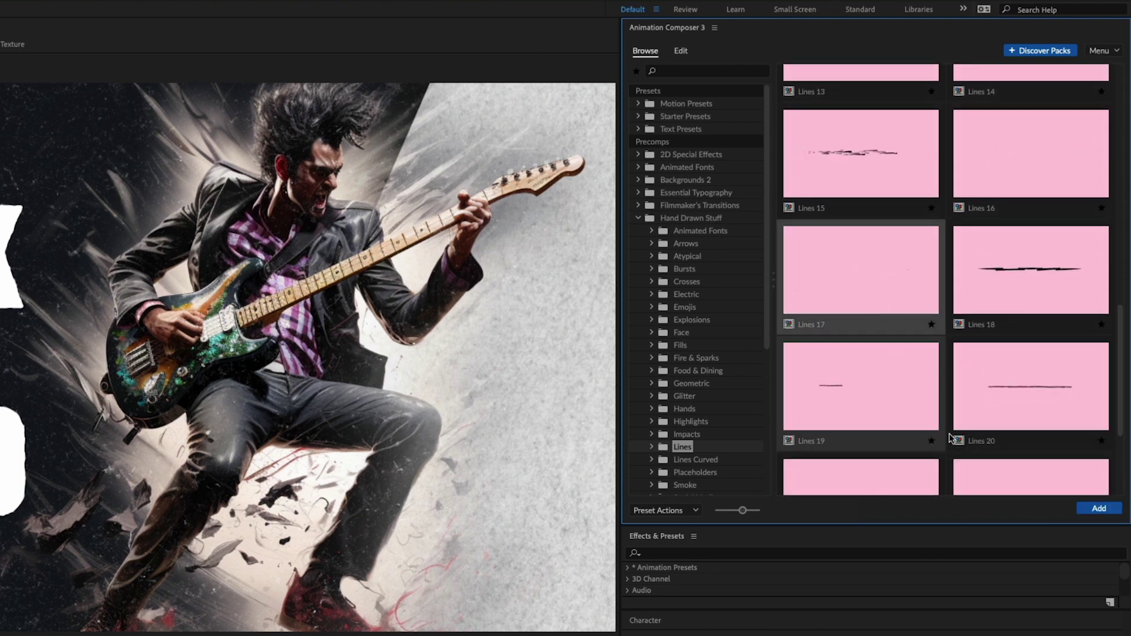
{"action": "left_click", "coordinate": [1083, 510]}
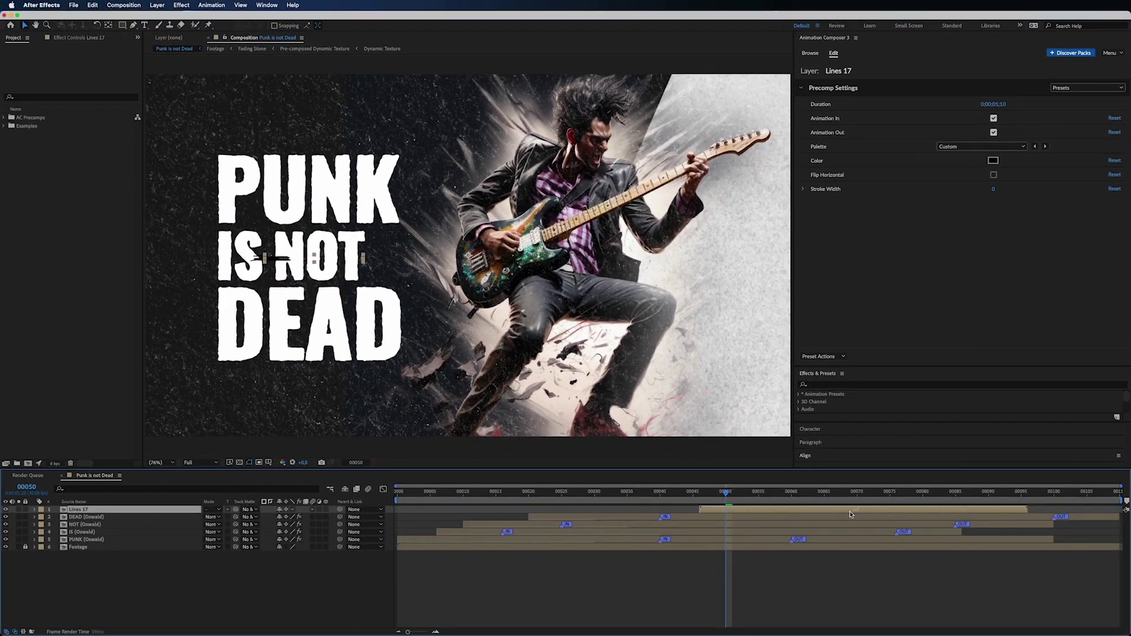
{"action": "left_click", "coordinate": [994, 161]}
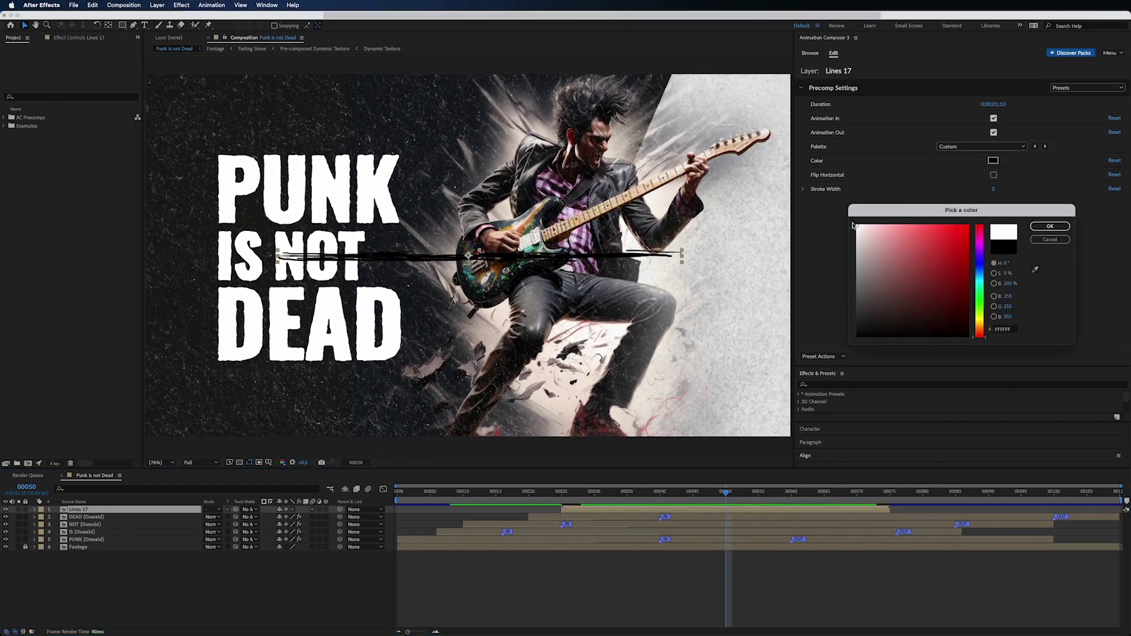
{"action": "left_click", "coordinate": [1049, 227]}
Step: Scale, tilt and place the Lines 17 stroke as an underline beneath DEAD, then lengthen it and start it at frame 17
{"action": "key", "text": "s"}
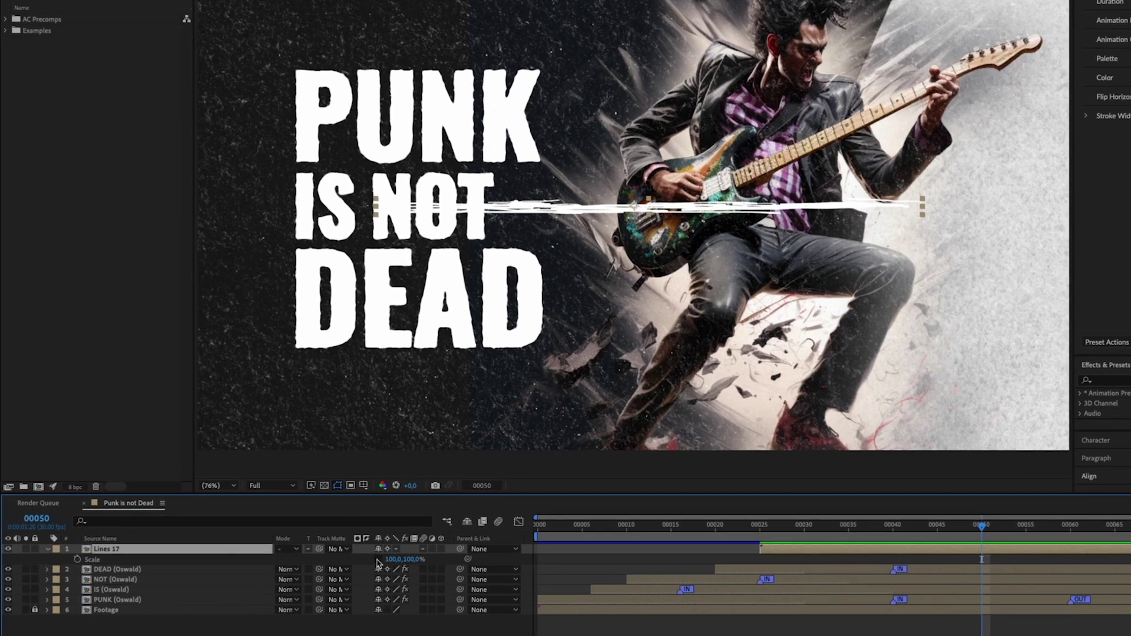
{"action": "left_click_drag", "start_coordinate": [393, 559], "coordinate": [385, 559]}
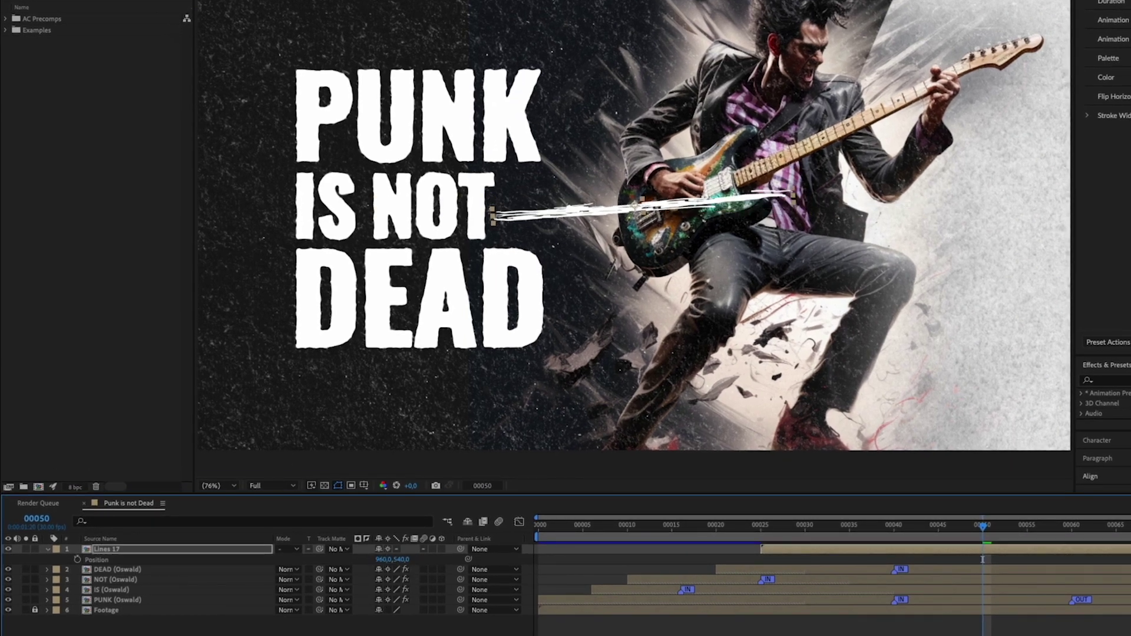
{"action": "left_click_drag", "start_coordinate": [383, 561], "coordinate": [421, 563]}
{"action": "left_click", "coordinate": [1038, 89]}
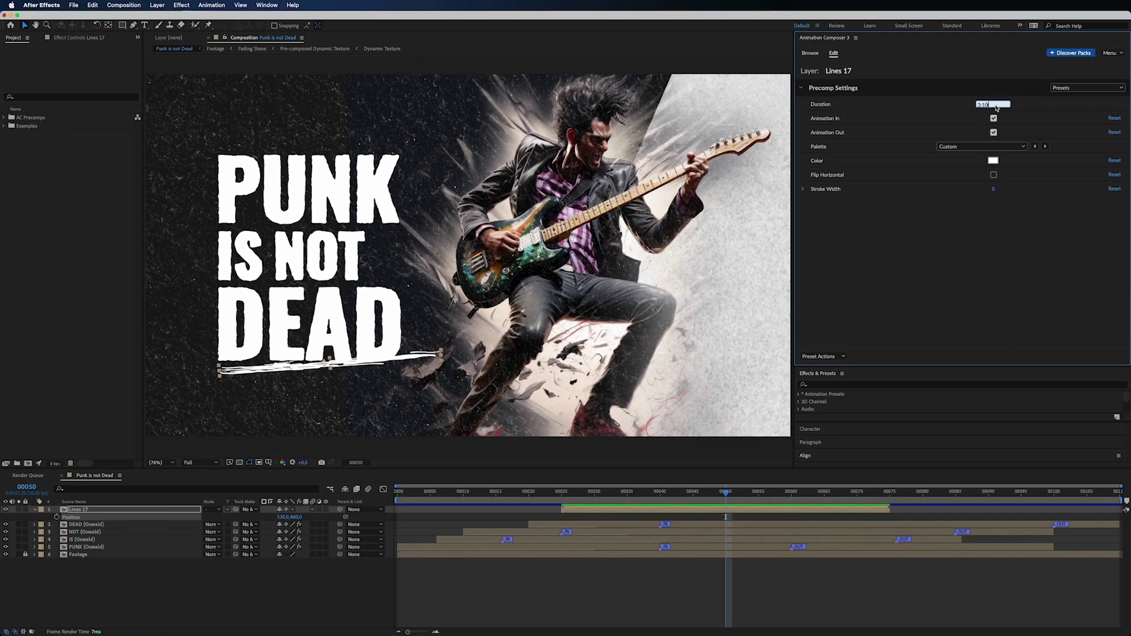
{"action": "left_click_drag", "start_coordinate": [852, 510], "coordinate": [819, 514]}
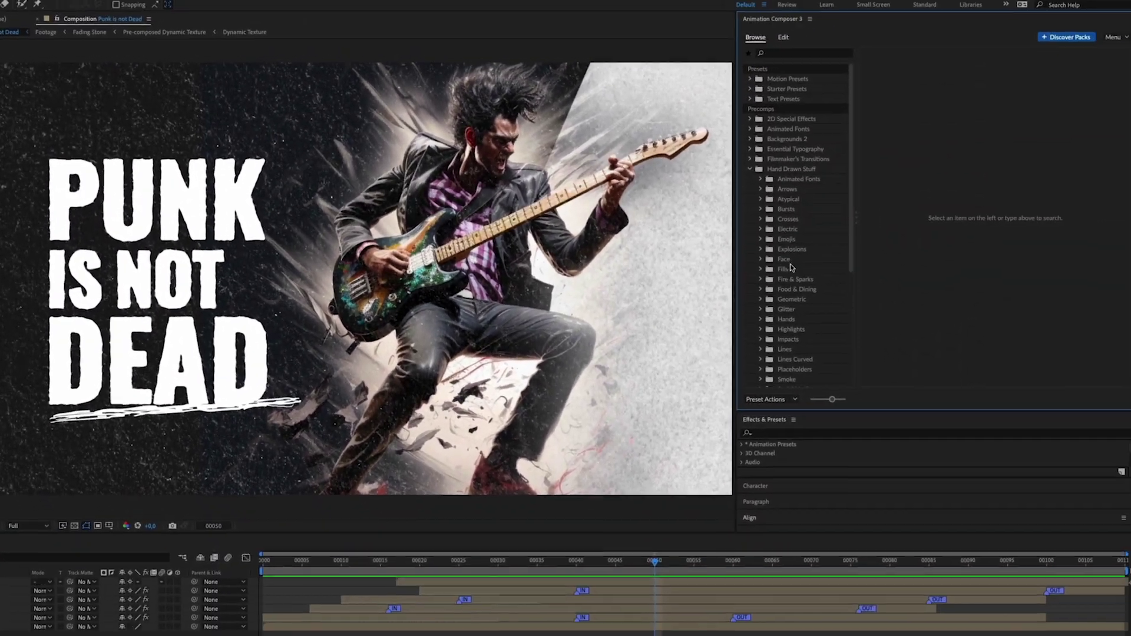
Step: Add the hand-drawn Crown 1 element, starting at frame 17, with a white outline and no fill
{"action": "left_click", "coordinate": [779, 259]}
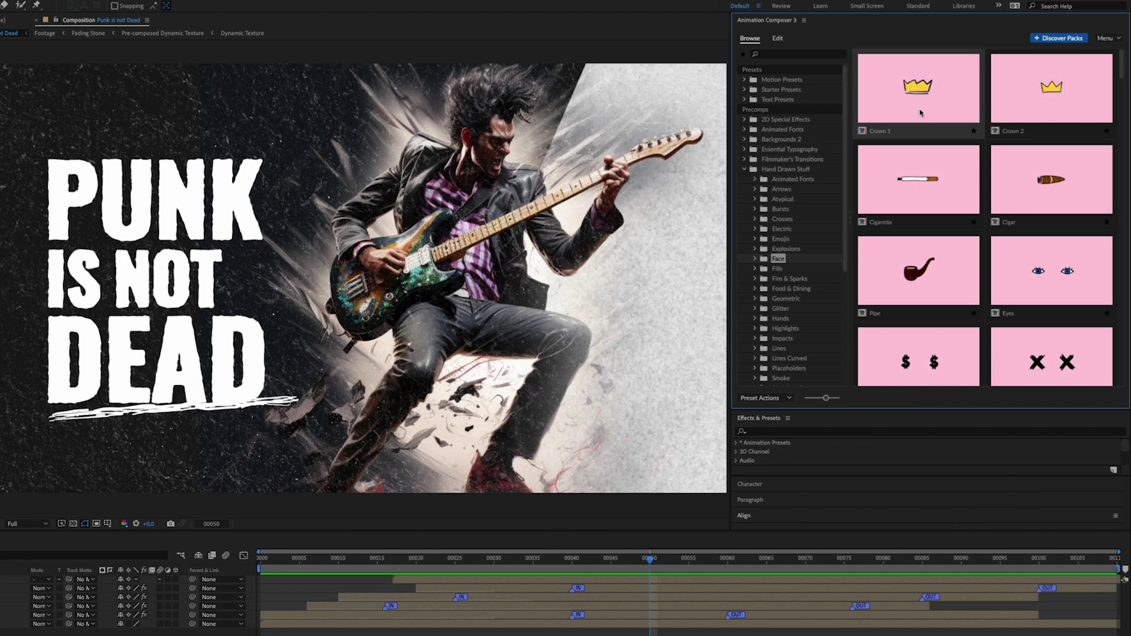
{"action": "left_click", "coordinate": [1095, 393]}
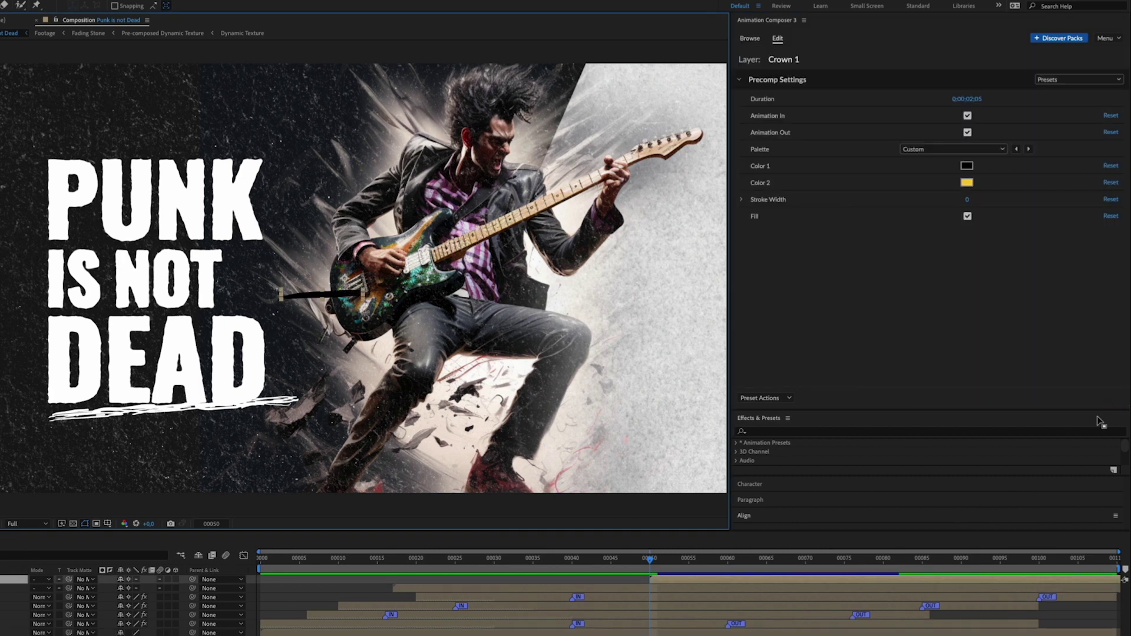
{"action": "left_click_drag", "start_coordinate": [885, 578], "coordinate": [629, 583]}
{"action": "left_click", "coordinate": [967, 166]}
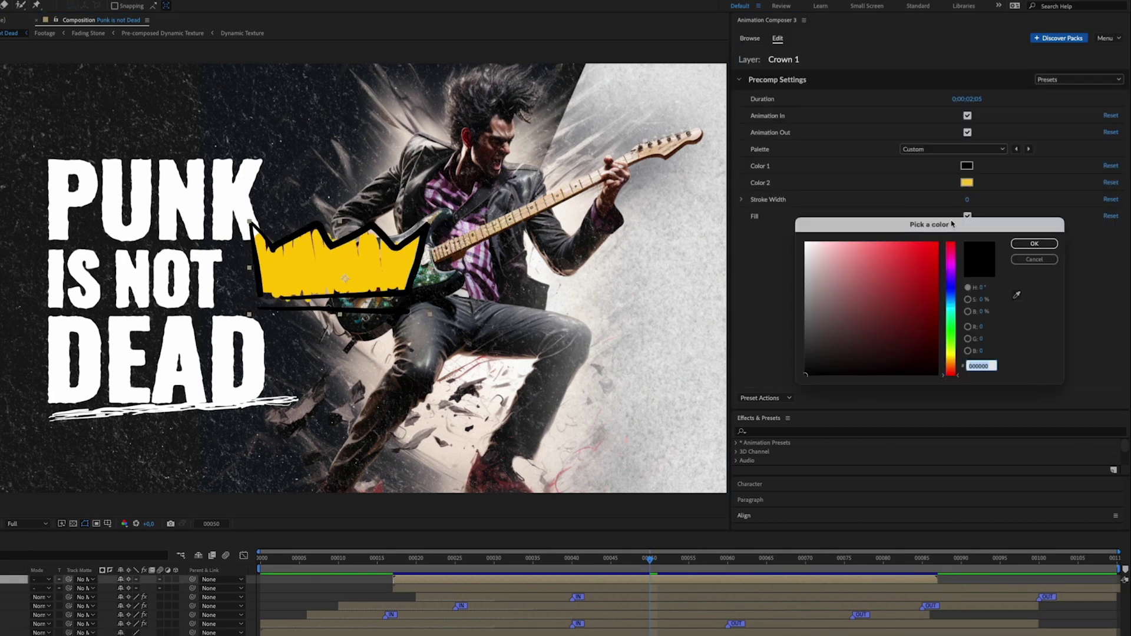
{"action": "left_click", "coordinate": [1033, 245]}
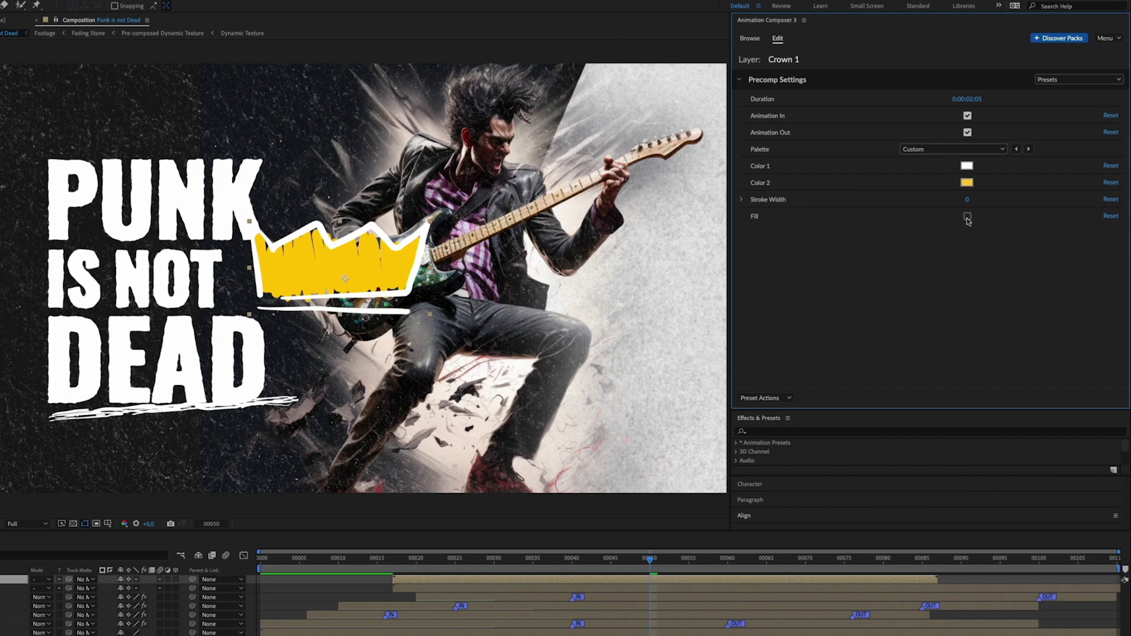
Step: Shrink and tilt the crown, place it above PUNK, shift it earlier on the timeline, and preview the animation from frame 0
{"action": "key", "text": "s"}
{"action": "left_click_drag", "start_coordinate": [132, 588], "coordinate": [116, 589]}
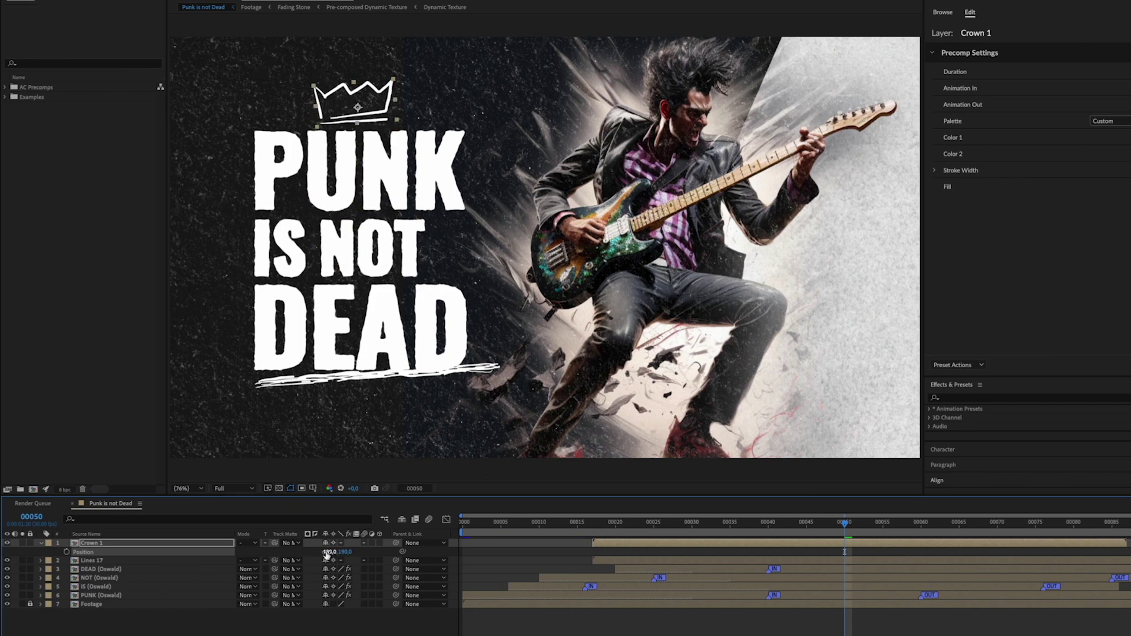
{"action": "left_click", "coordinate": [465, 525]}
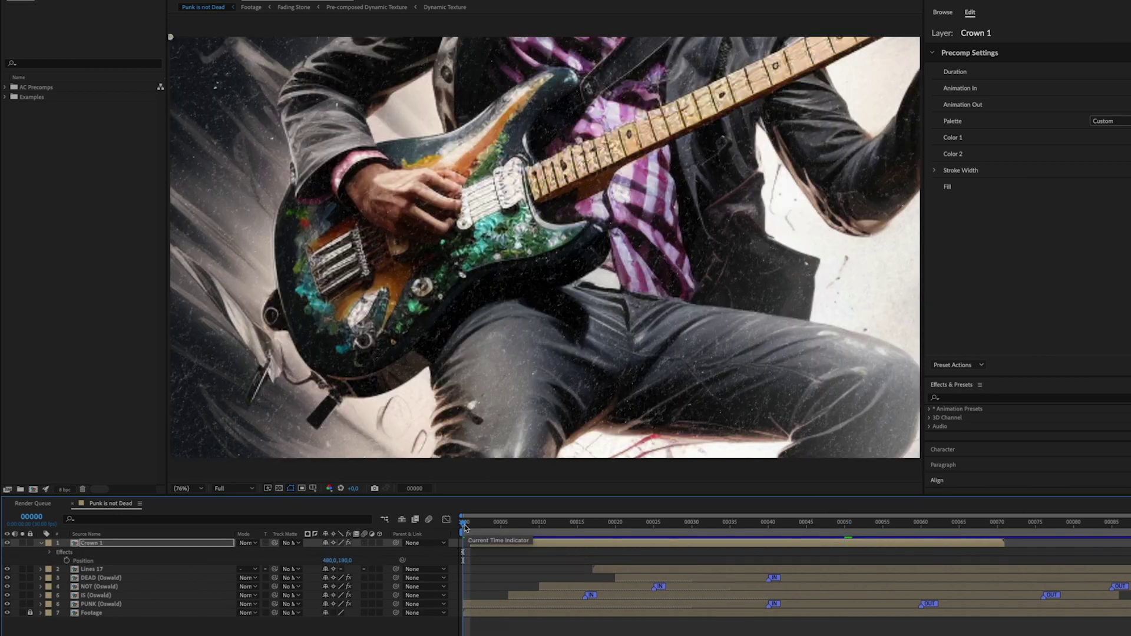
{"action": "key", "text": "space"}
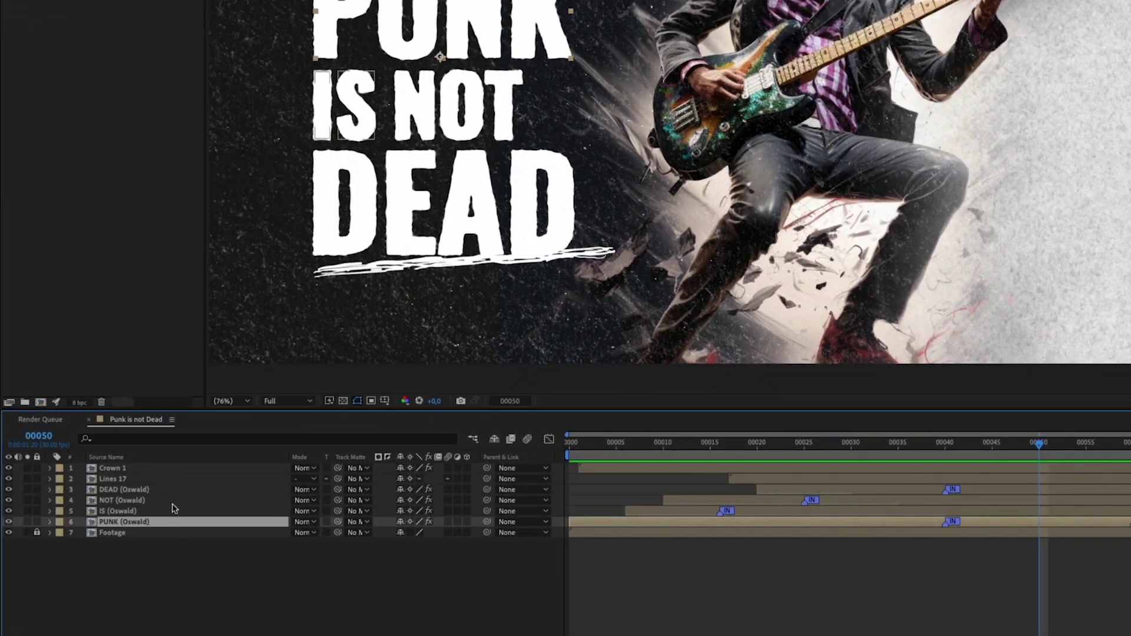
Step: Pre-compose the crown, underline and four title word layers into a composition named Text
{"action": "right_click", "coordinate": [174, 470]}
{"action": "left_click", "coordinate": [196, 560]}
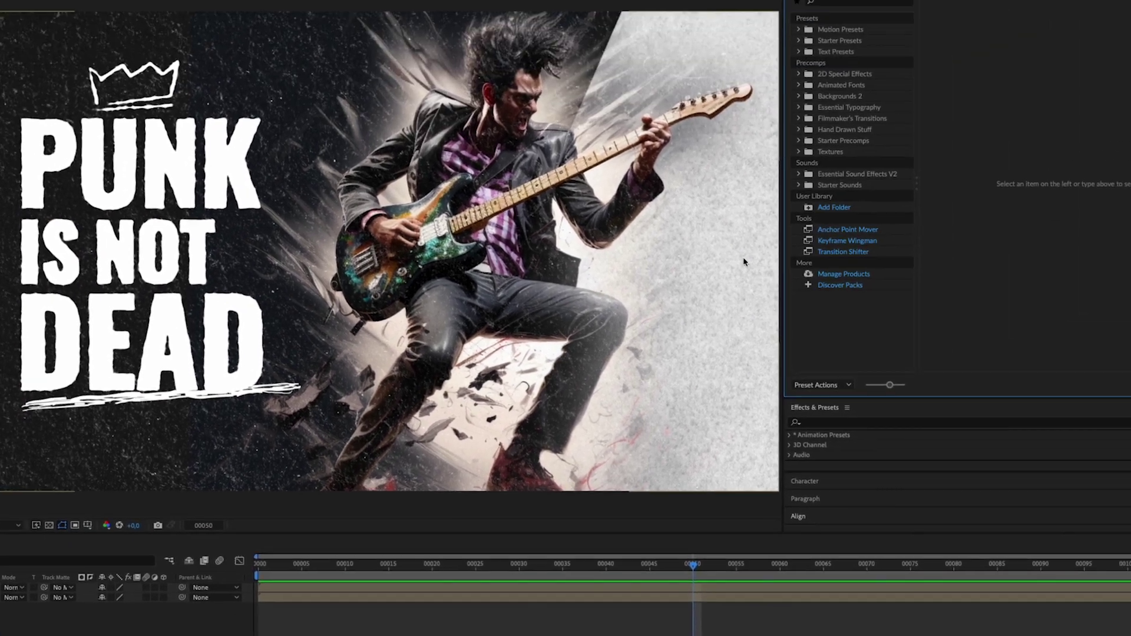
Step: Add the animated Smooth Stone texture Fading Stone to the Punk is not Dead composition
{"action": "left_click", "coordinate": [1076, 31]}
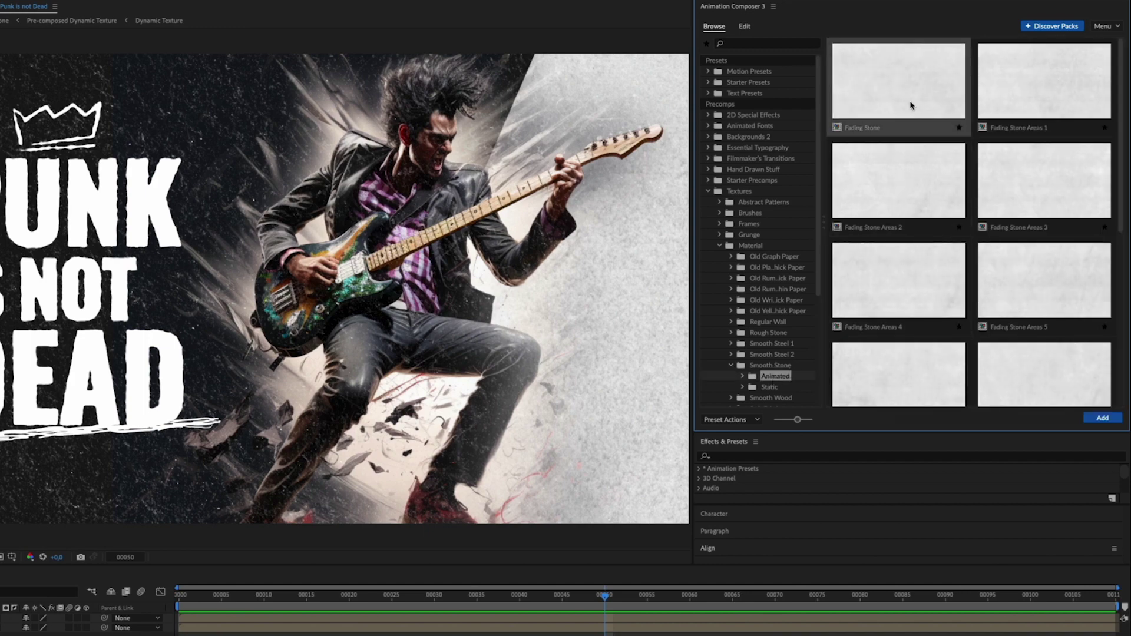
{"action": "left_click", "coordinate": [1103, 419]}
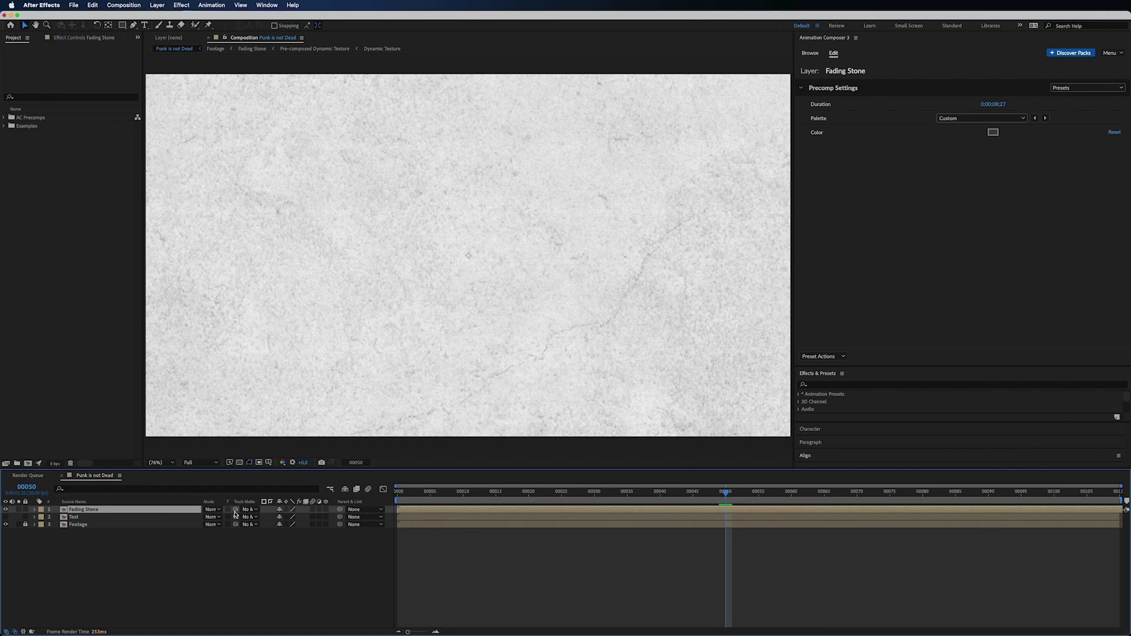
Step: Set the Text layer as the track matte of Fading Stone and add the hand-drawn Highlight 10 element
{"action": "left_click_drag", "start_coordinate": [153, 521], "coordinate": [152, 517]}
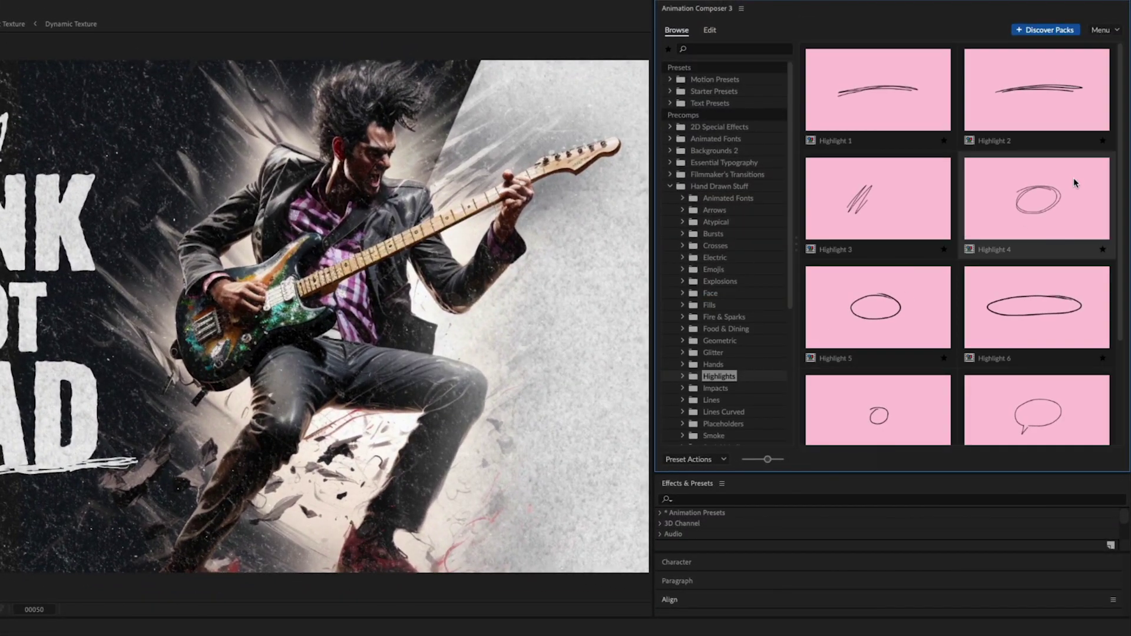
{"action": "scroll", "coordinate": [1119, 170], "scroll_direction": "down", "scroll_amount": 2}
{"action": "scroll", "coordinate": [1120, 170], "scroll_direction": "down", "scroll_amount": 3}
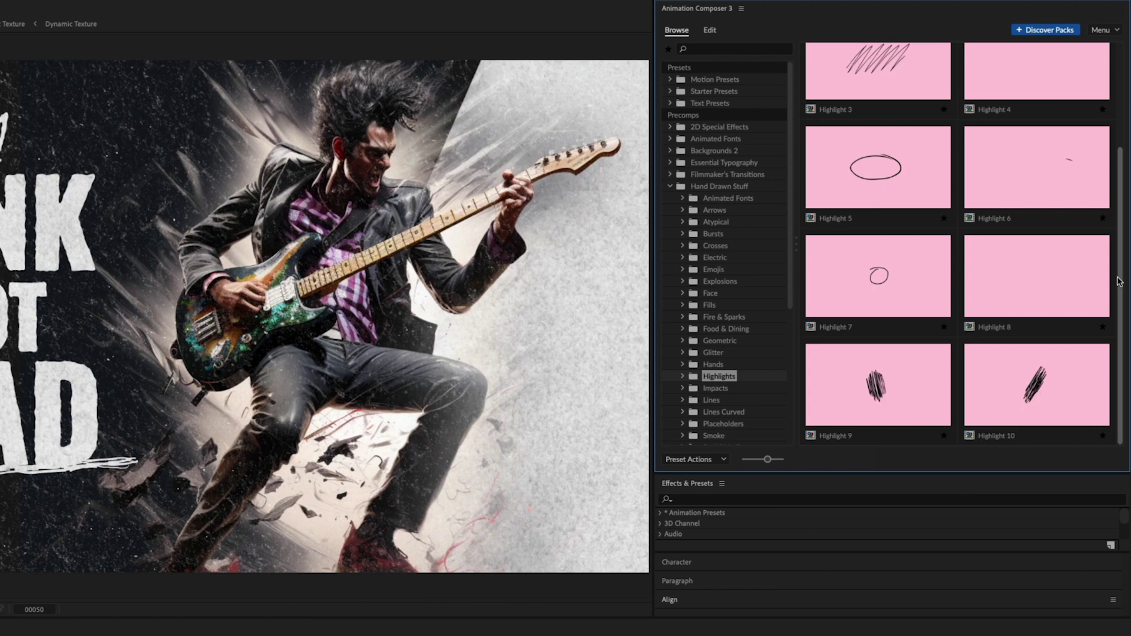
{"action": "left_click", "coordinate": [1038, 395]}
{"action": "double_click", "coordinate": [1039, 395]}
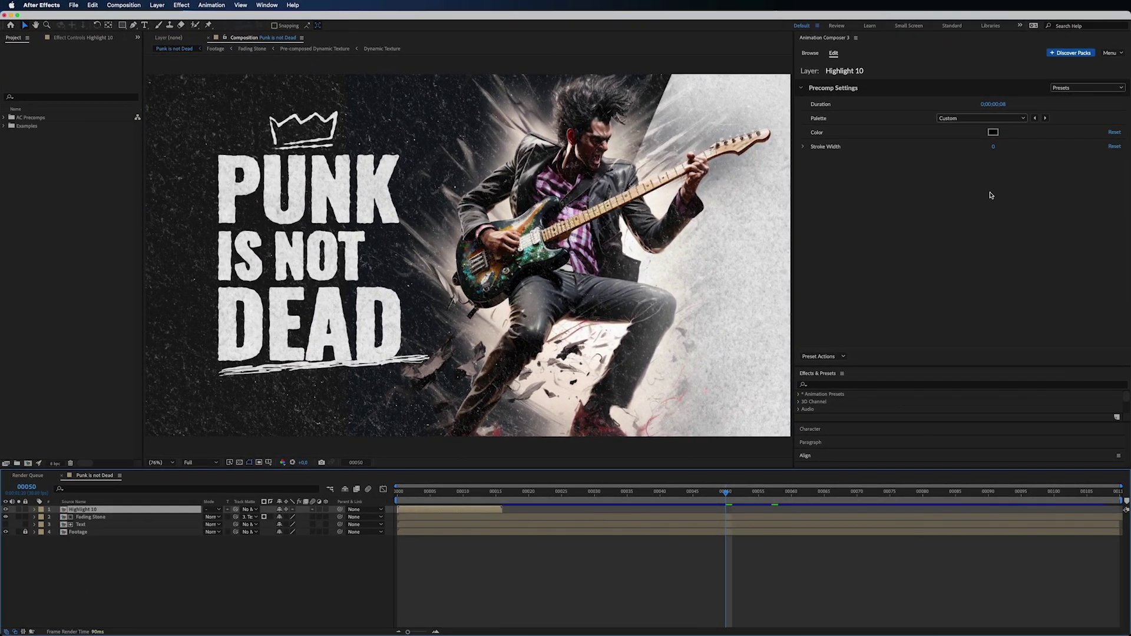
Step: Extend Highlight 10 over the full composition length, lower its opacity, and stretch it vertically
{"action": "left_click", "coordinate": [994, 104]}
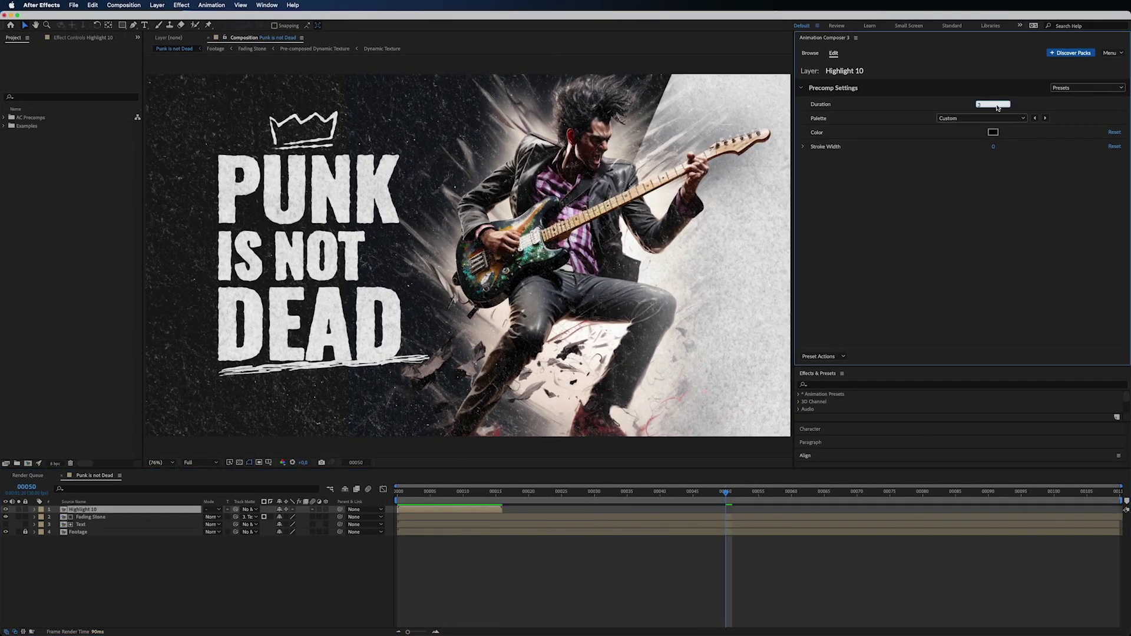
{"action": "key", "text": "Return"}
{"action": "key", "text": "t"}
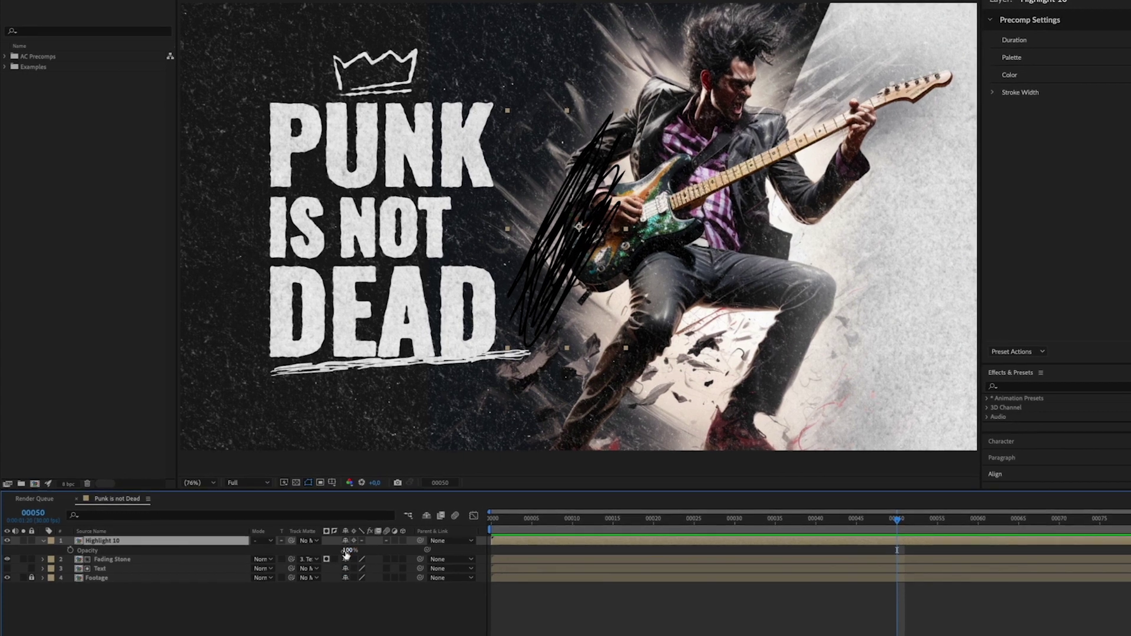
{"action": "left_click_drag", "start_coordinate": [341, 550], "coordinate": [303, 551]}
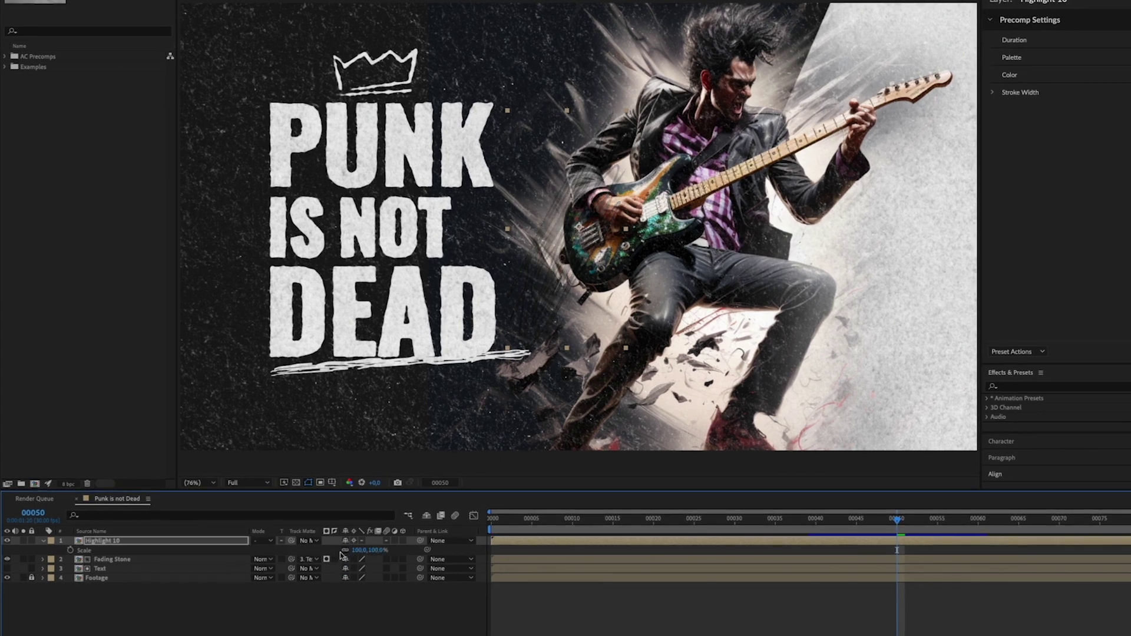
{"action": "left_click_drag", "start_coordinate": [427, 550], "coordinate": [430, 550]}
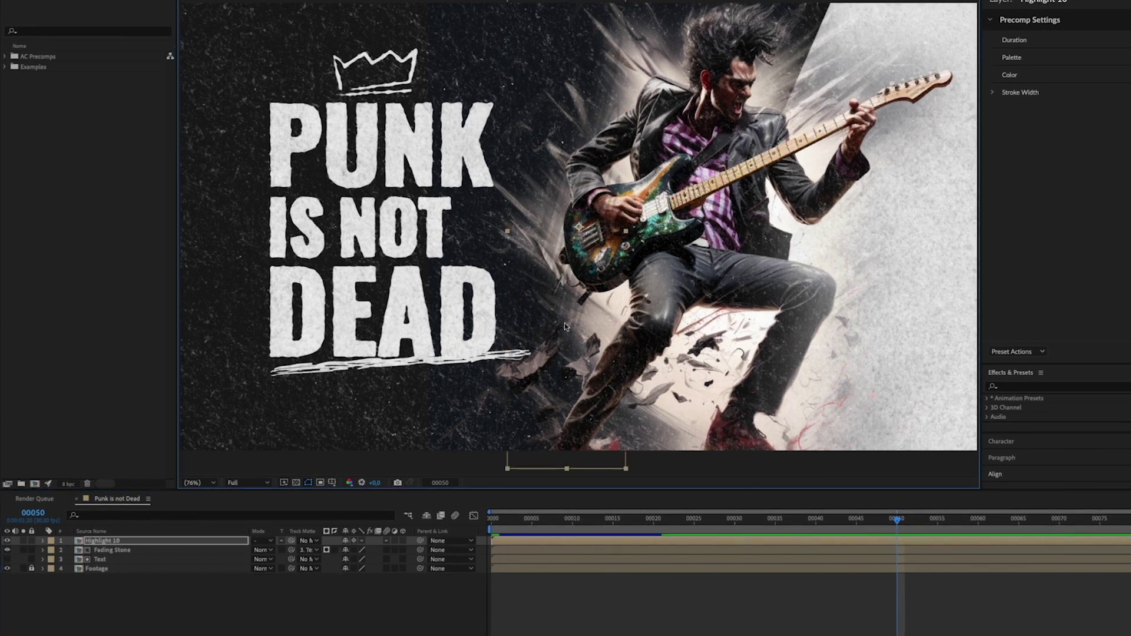
Step: Spread five copies of Highlight 10 across the title words and set the Text layer as their track matte
{"action": "mouse_move", "coordinate": [539, 225]}
{"action": "left_mouse_down"}
{"action": "mouse_move", "coordinate": [339, 189]}
{"action": "mouse_move", "coordinate": [397, 225]}
{"action": "mouse_move", "coordinate": [469, 216]}
{"action": "mouse_move", "coordinate": [495, 271]}
{"action": "left_mouse_up"}
{"action": "key", "text": "ctrl+d"}
{"action": "key", "text": "ctrl+d"}
{"action": "key", "text": "ctrl+d"}
{"action": "key", "text": "ctrl+d"}
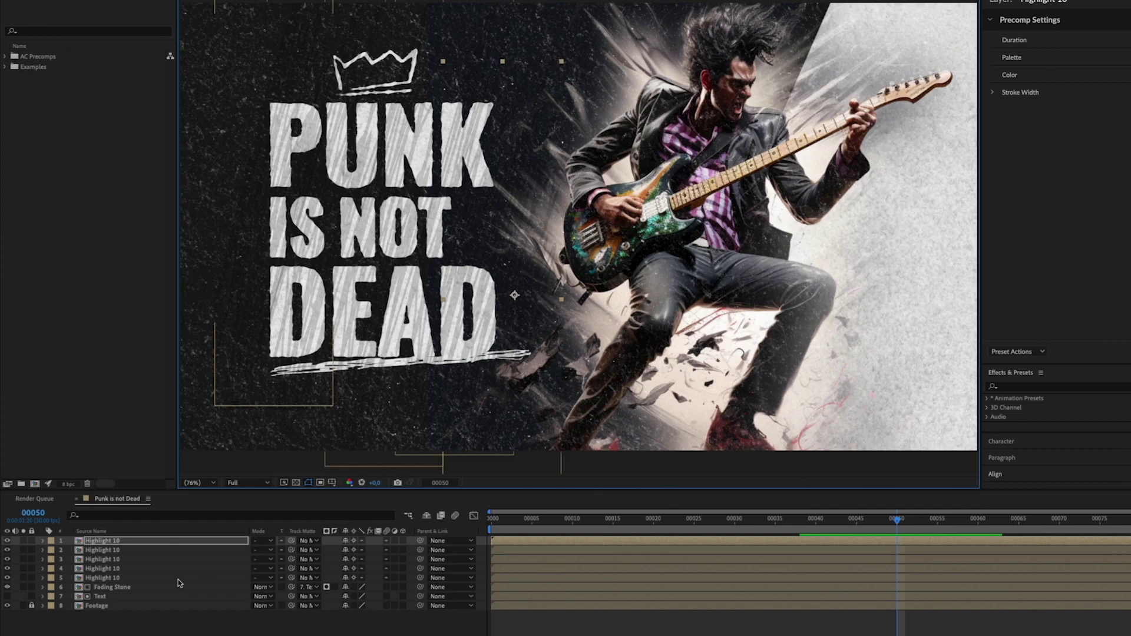
{"action": "left_click", "coordinate": [178, 580], "text": "shift"}
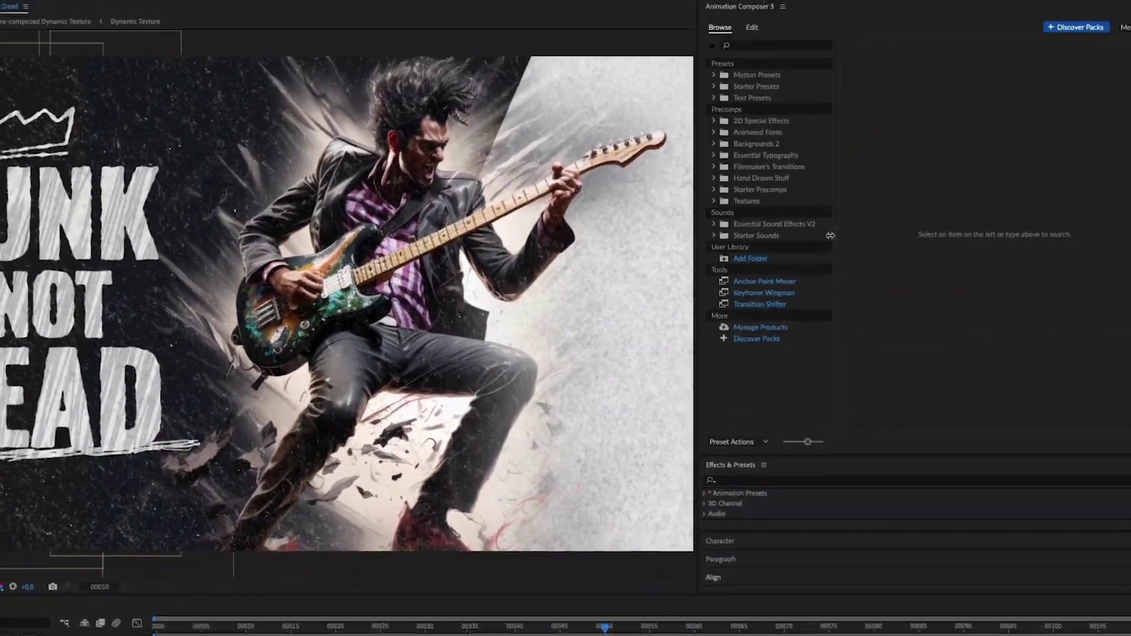
Step: Add the hand-drawn Transition 3 element at frame 0 and move a duplicate of it to the end of the timeline
{"action": "left_click", "coordinate": [714, 178]}
{"action": "left_click_drag", "start_coordinate": [829, 199], "coordinate": [829, 265]}
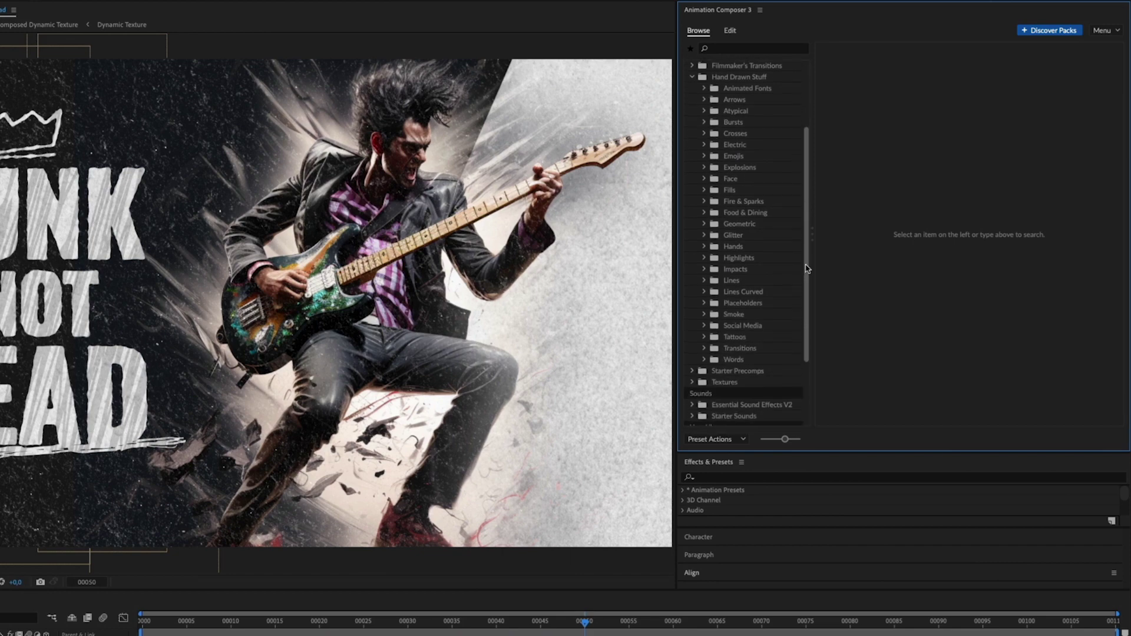
{"action": "left_click", "coordinate": [760, 347]}
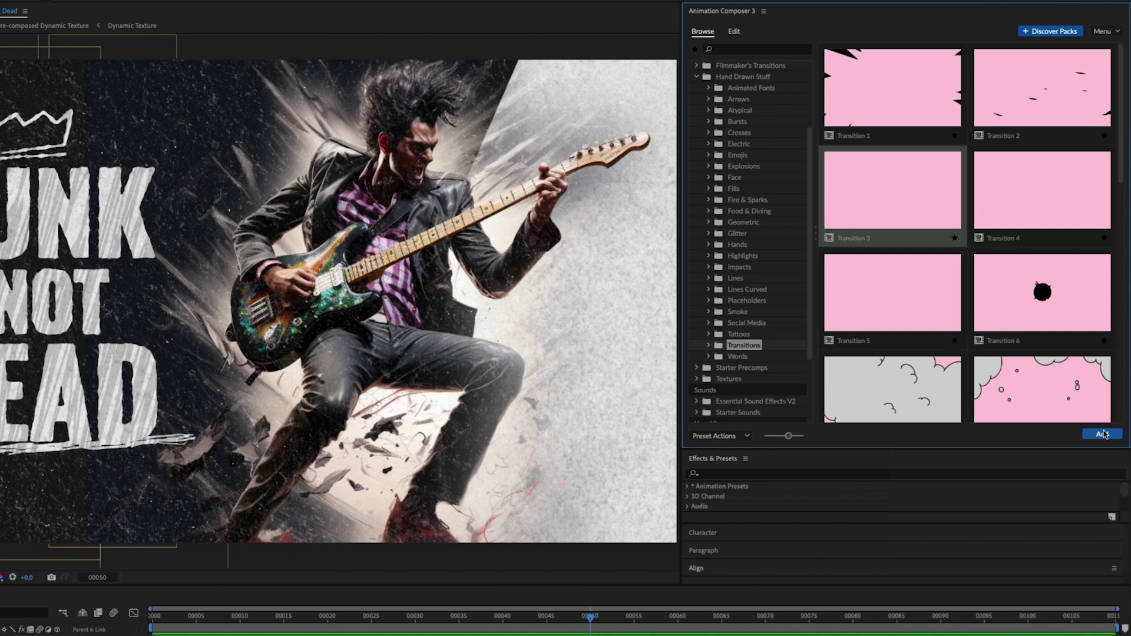
{"action": "left_click", "coordinate": [1102, 437]}
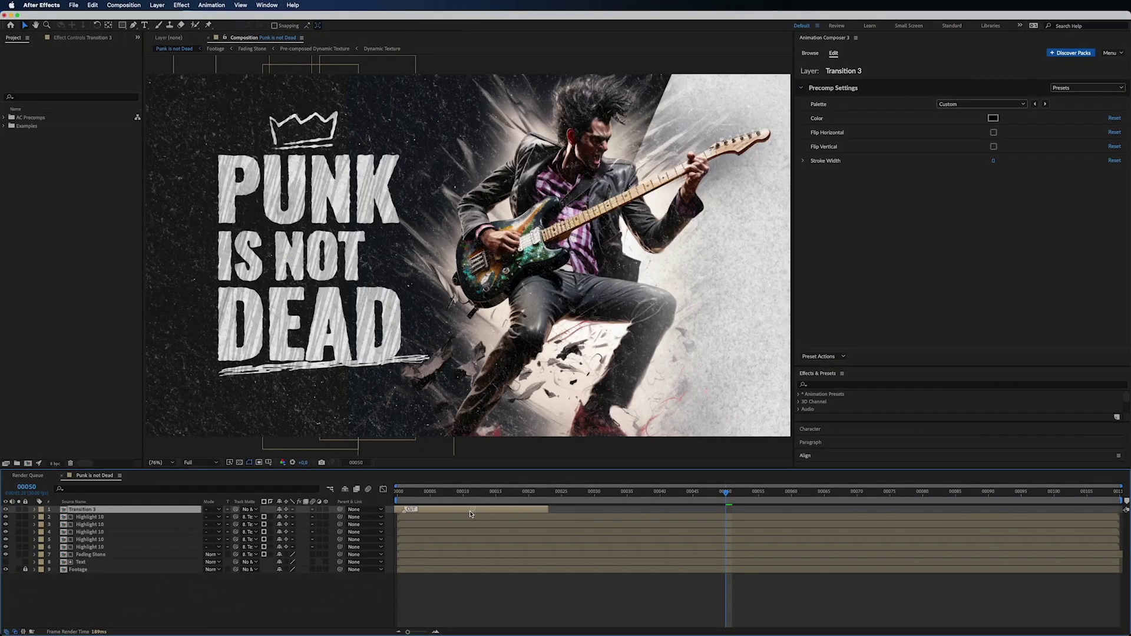
{"action": "key", "text": "super+d"}
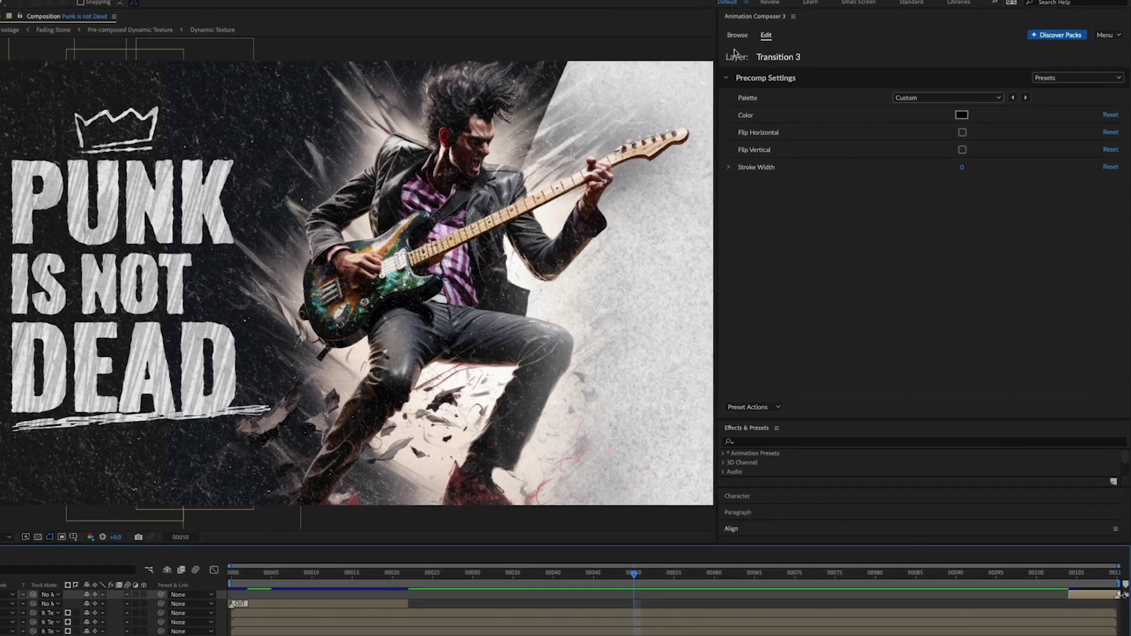
Step: Add two copies of the animated Rough Stone texture Fading Stone and matte each with one of the Transition 3 layers
{"action": "left_click", "coordinate": [809, 54]}
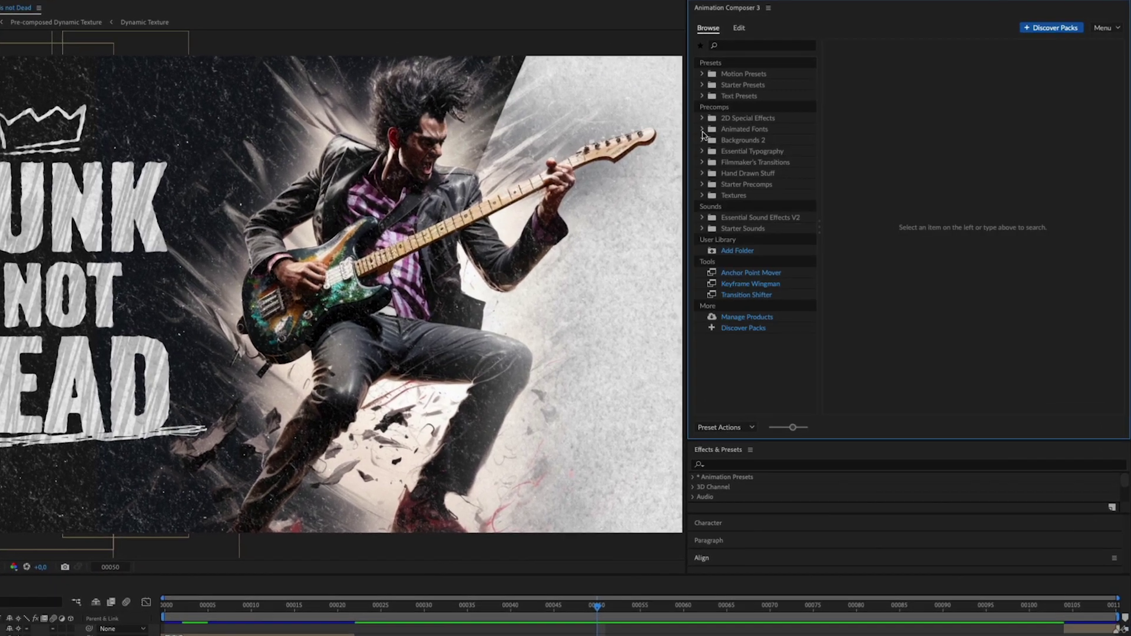
{"action": "left_click", "coordinate": [805, 181]}
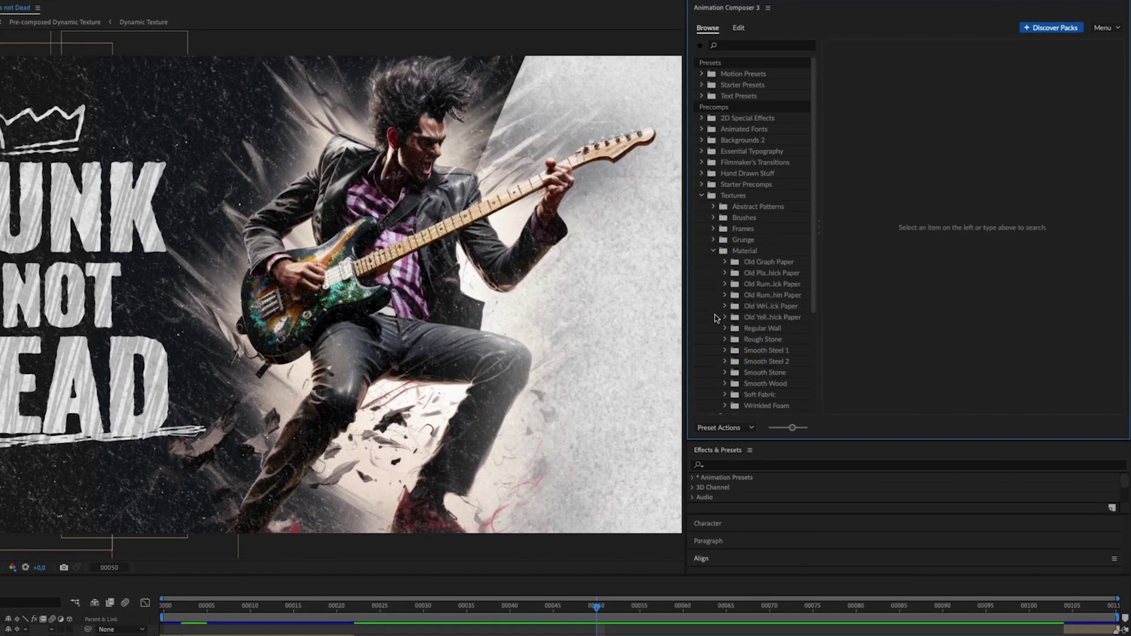
{"action": "left_click", "coordinate": [770, 351]}
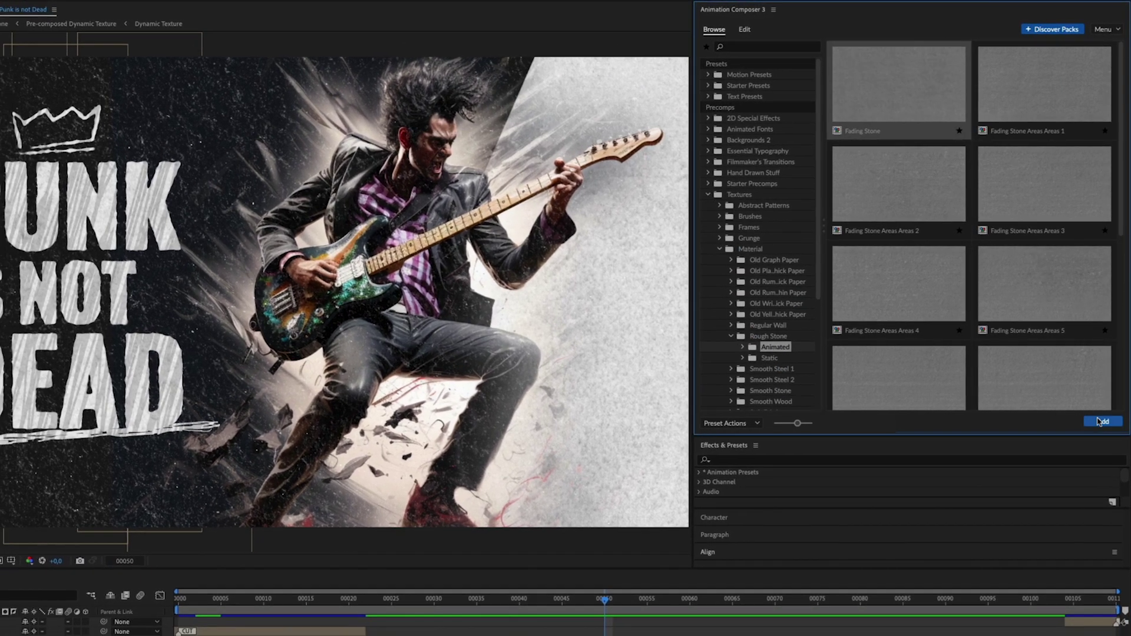
{"action": "double_click", "coordinate": [906, 107]}
{"action": "left_click_drag", "start_coordinate": [933, 515], "coordinate": [624, 515]}
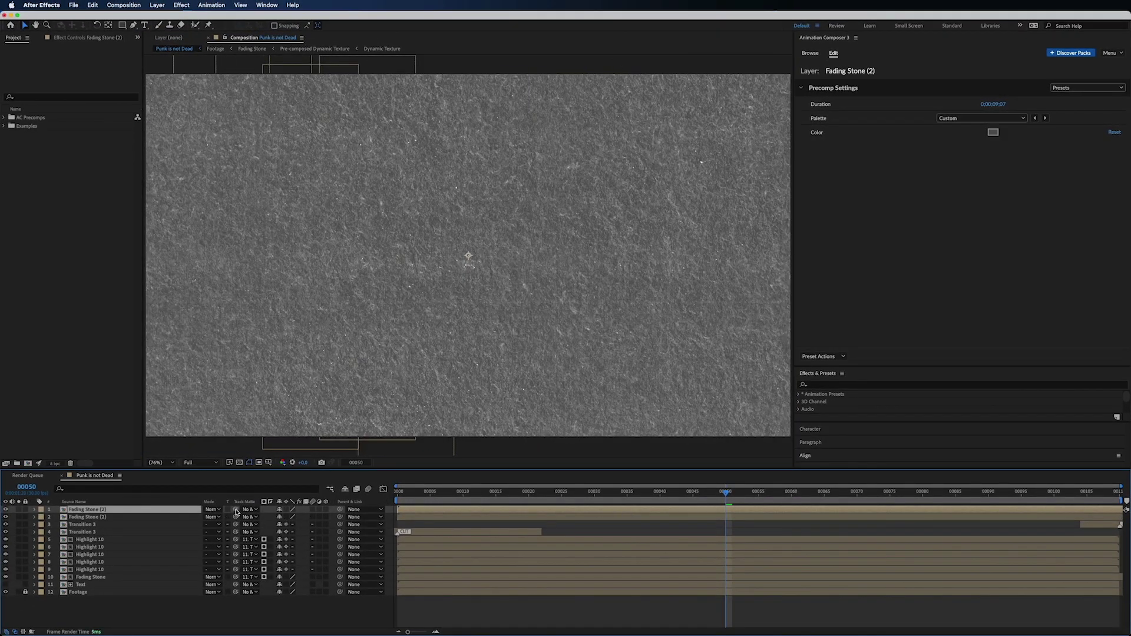
{"action": "left_click_drag", "start_coordinate": [131, 533], "coordinate": [131, 533]}
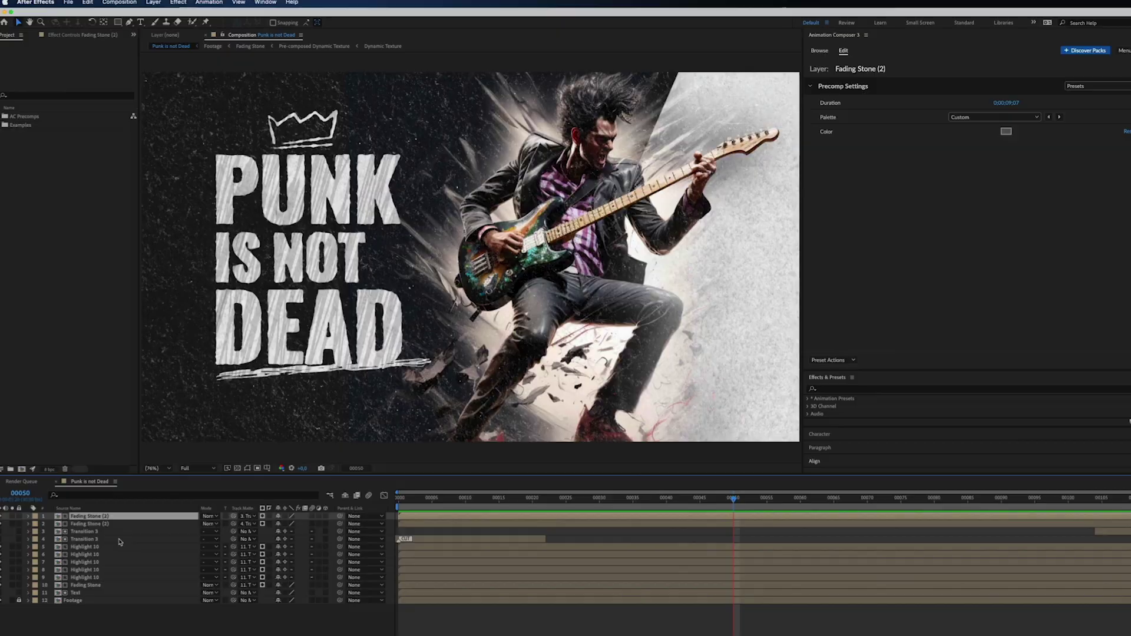